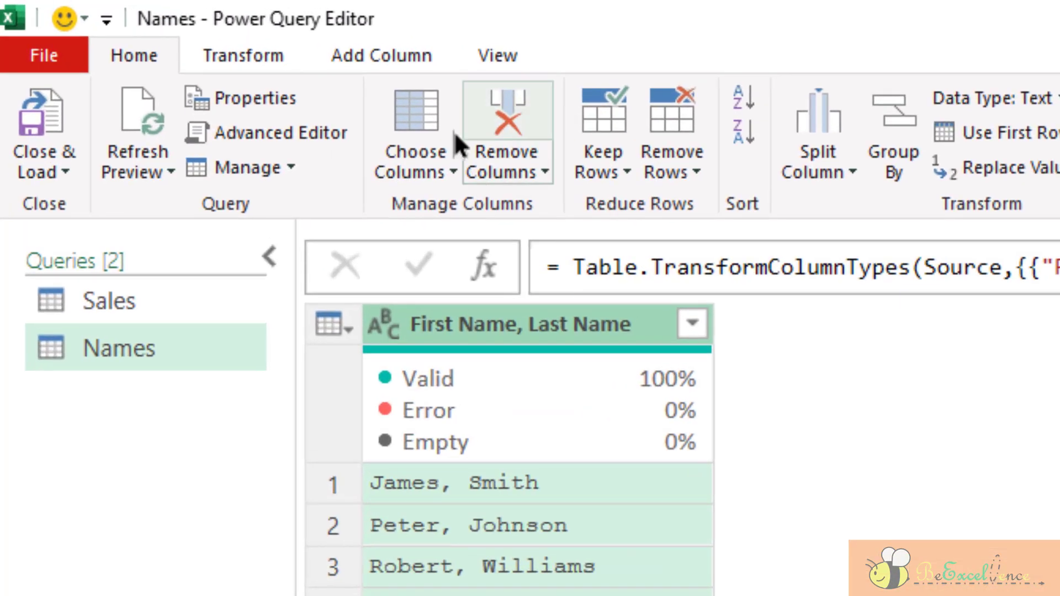
# Build a First Name column from examples, typing row 1's first name as the example, and accept it.
pyautogui.click(419, 53)
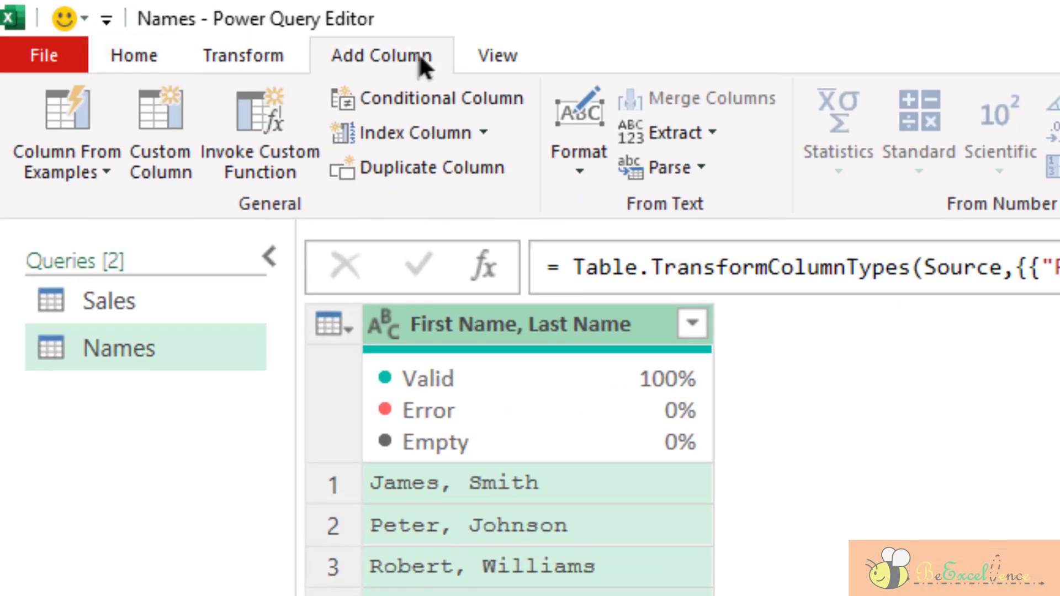
pyautogui.click(107, 173)
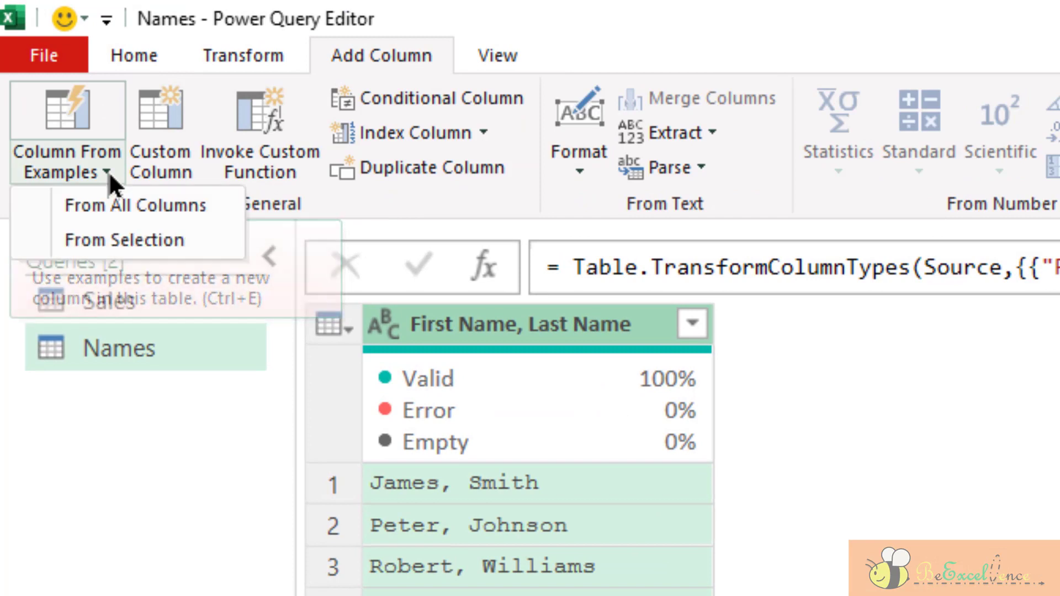
pyautogui.click(230, 226)
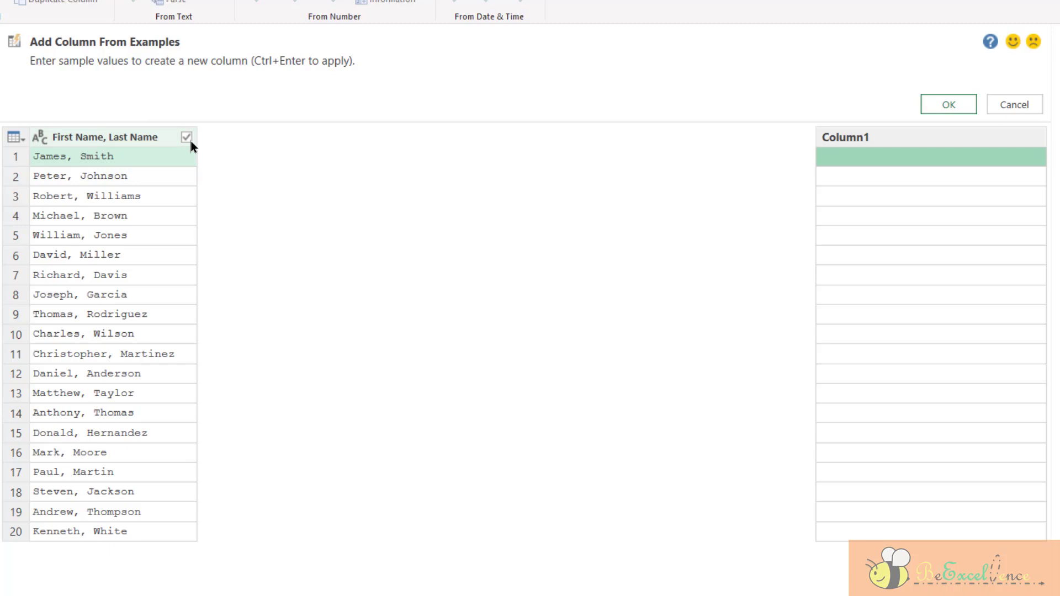
pyautogui.click(902, 142)
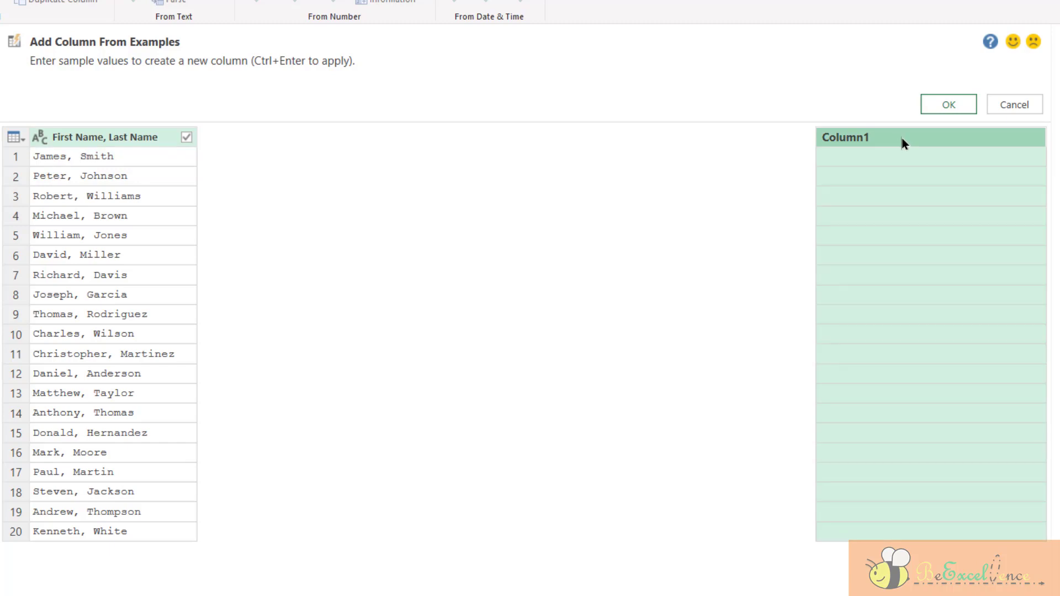
pyautogui.doubleClick(902, 139)
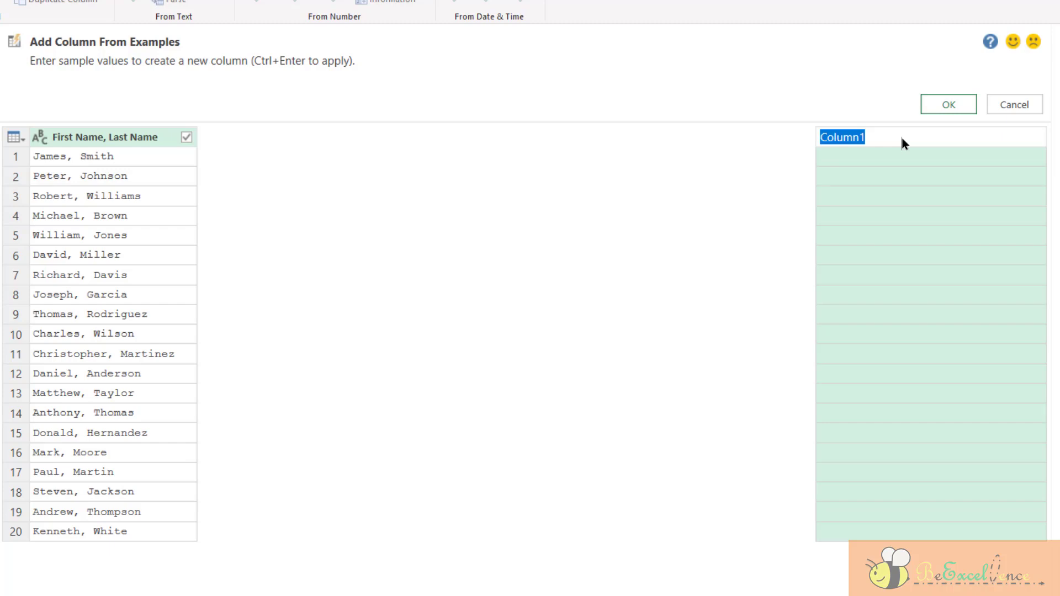
pyautogui.write('First ')
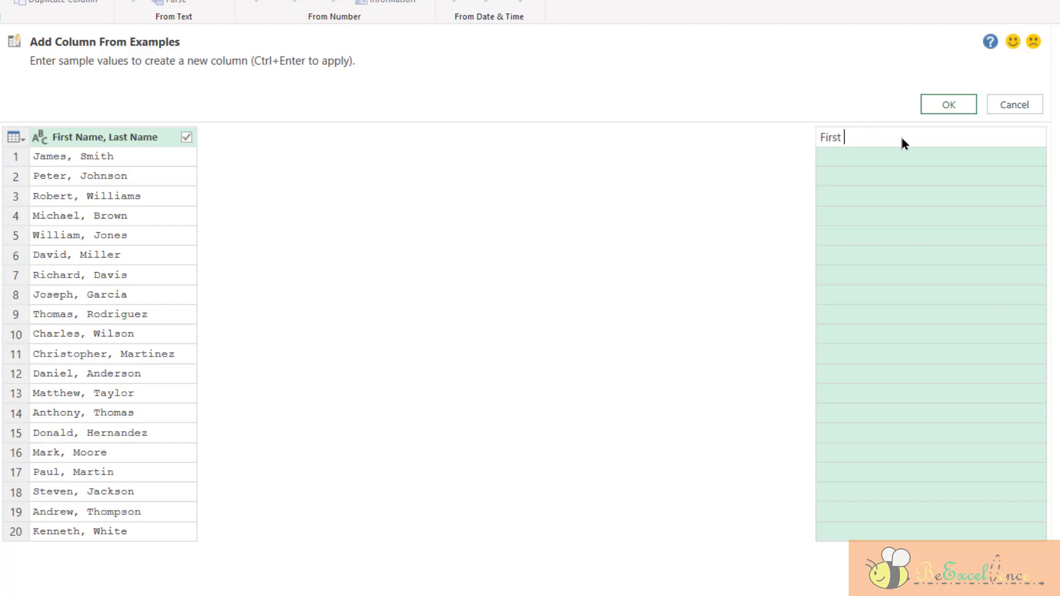
pyautogui.write('Name')
pyautogui.press('Return')
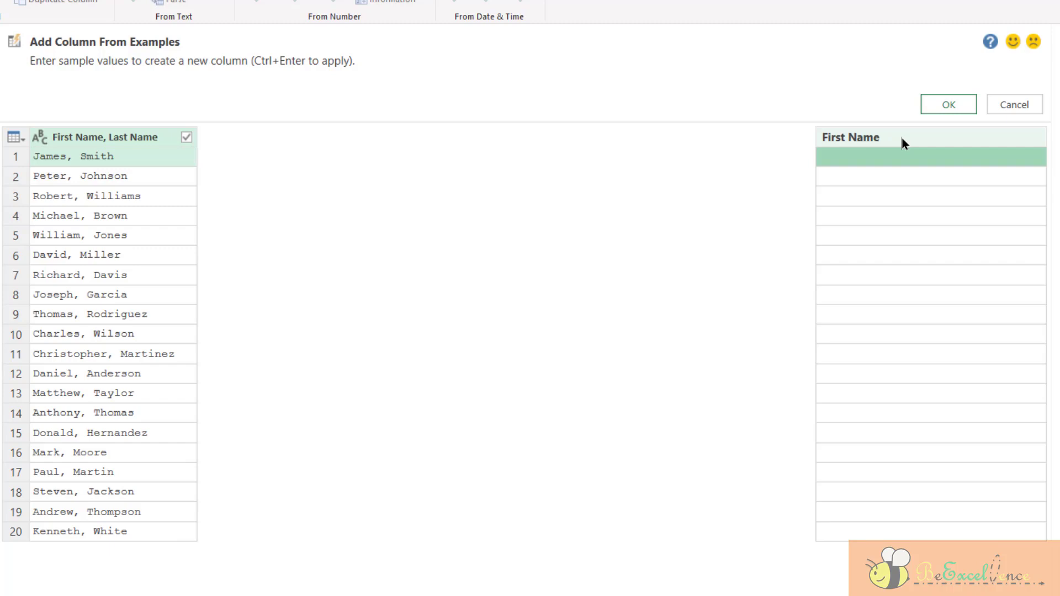
pyautogui.click(936, 161)
pyautogui.write('James')
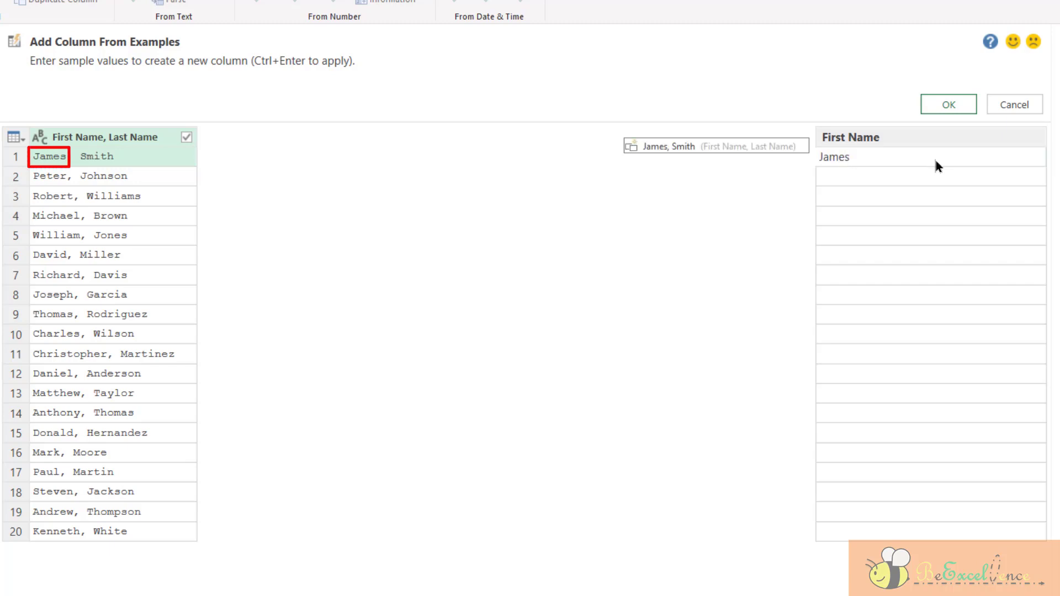
pyautogui.press('Return')
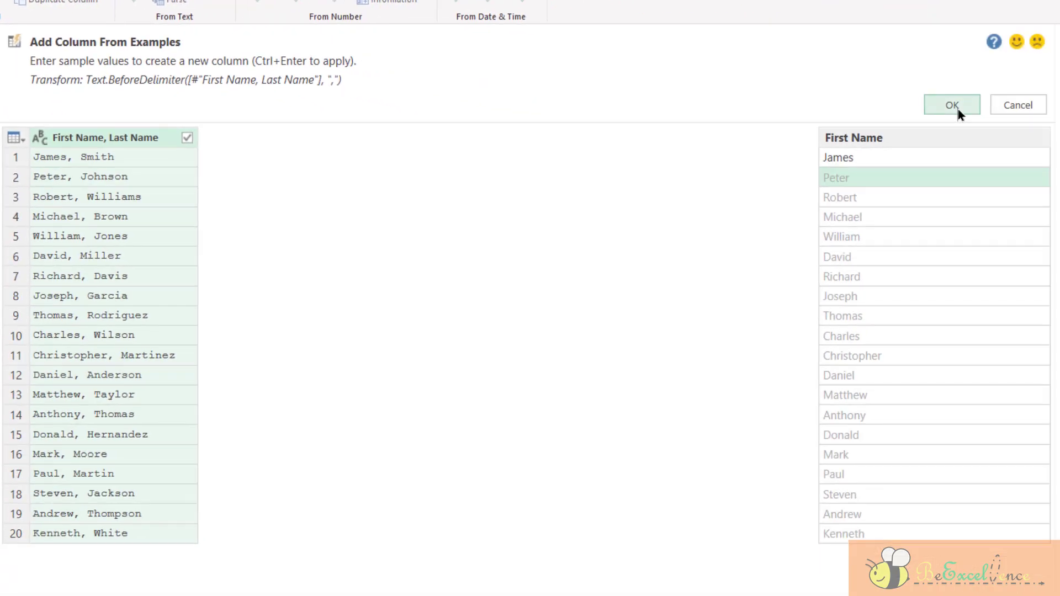
pyautogui.click(957, 105)
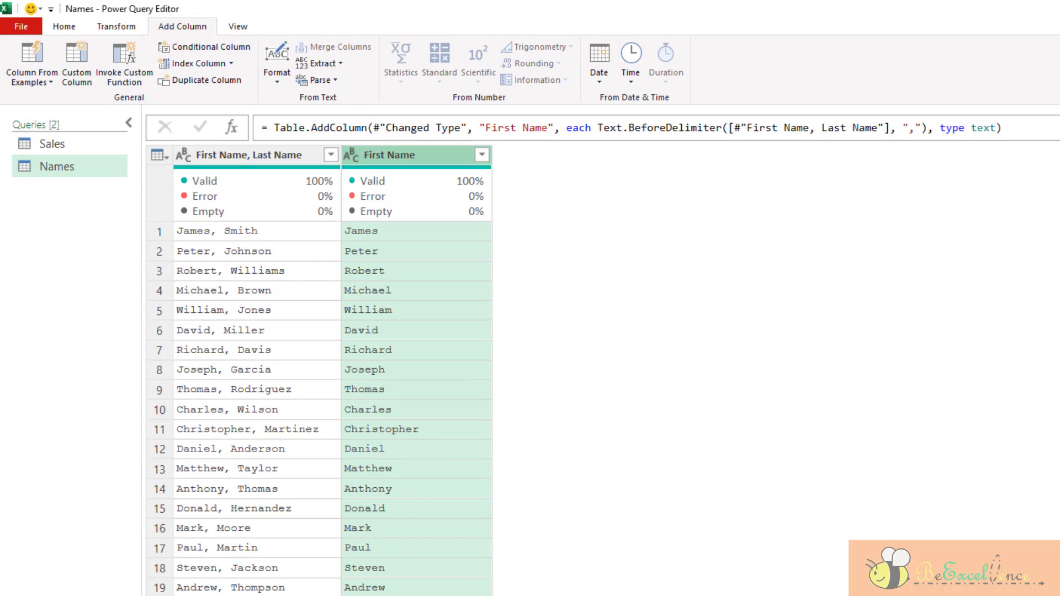
# Build a Last column from the First Name, Last Name column, using row 1's surname as the example.
pyautogui.click(277, 155)
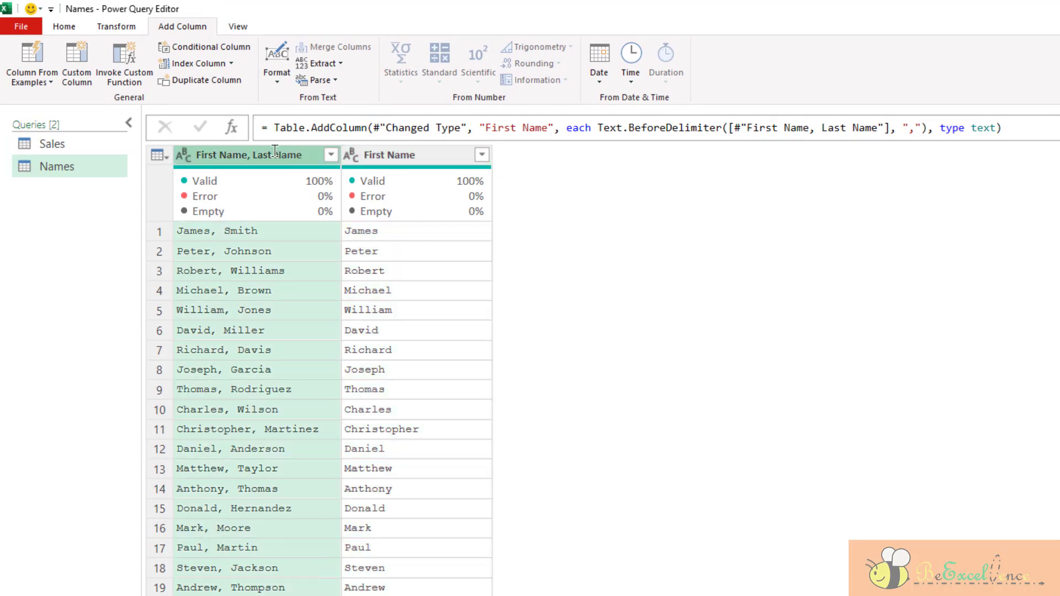
pyautogui.click(49, 83)
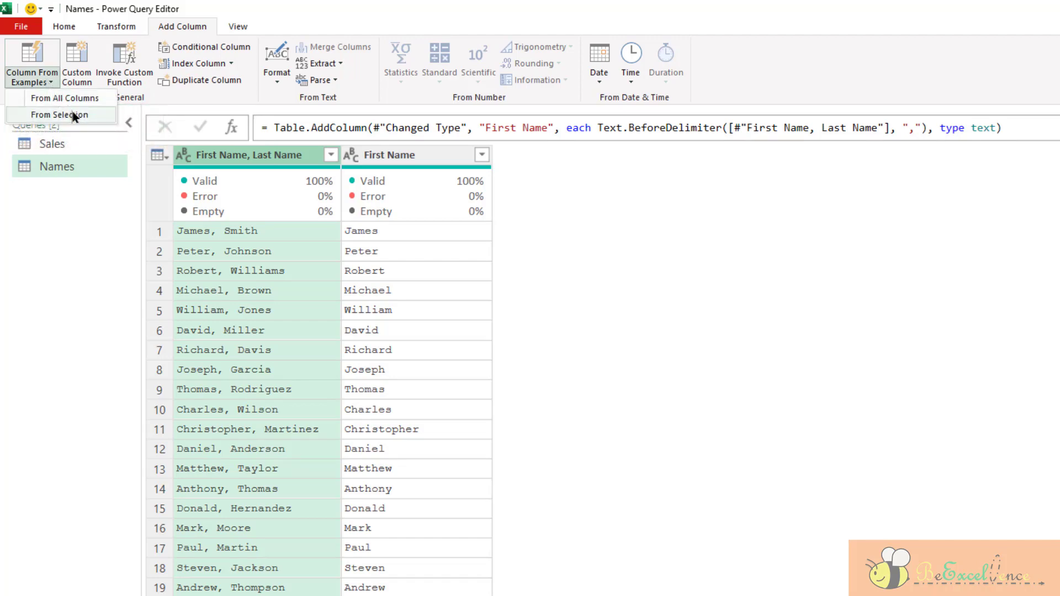
pyautogui.click(74, 116)
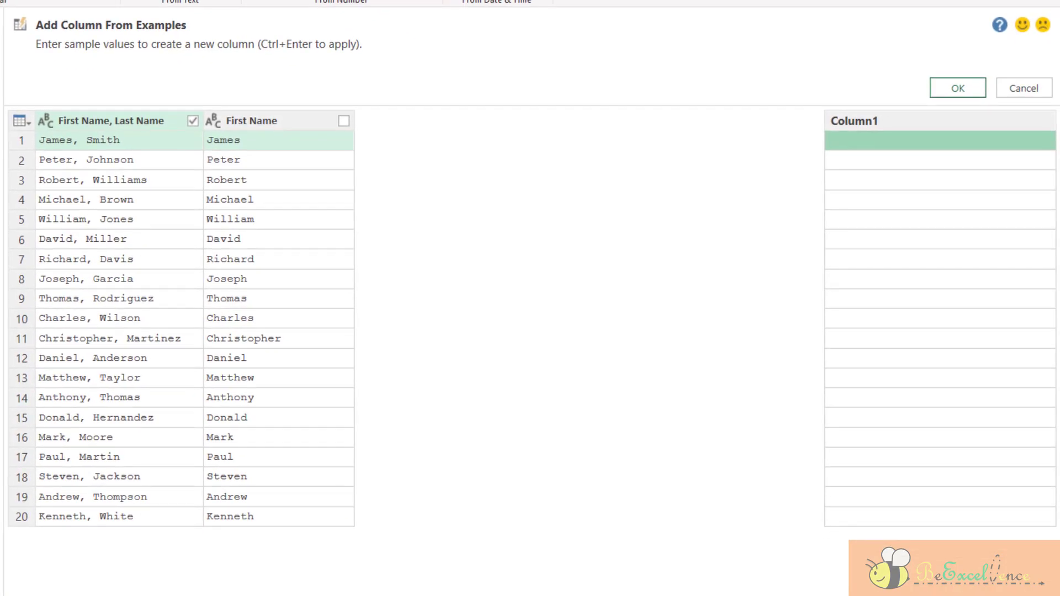
pyautogui.click(928, 122)
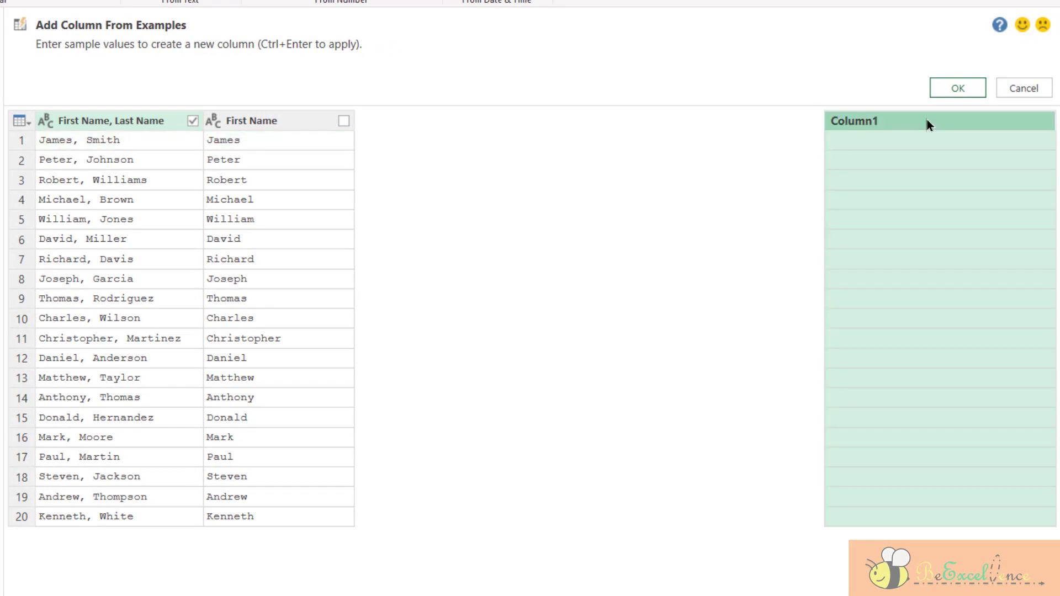
pyautogui.doubleClick(927, 121)
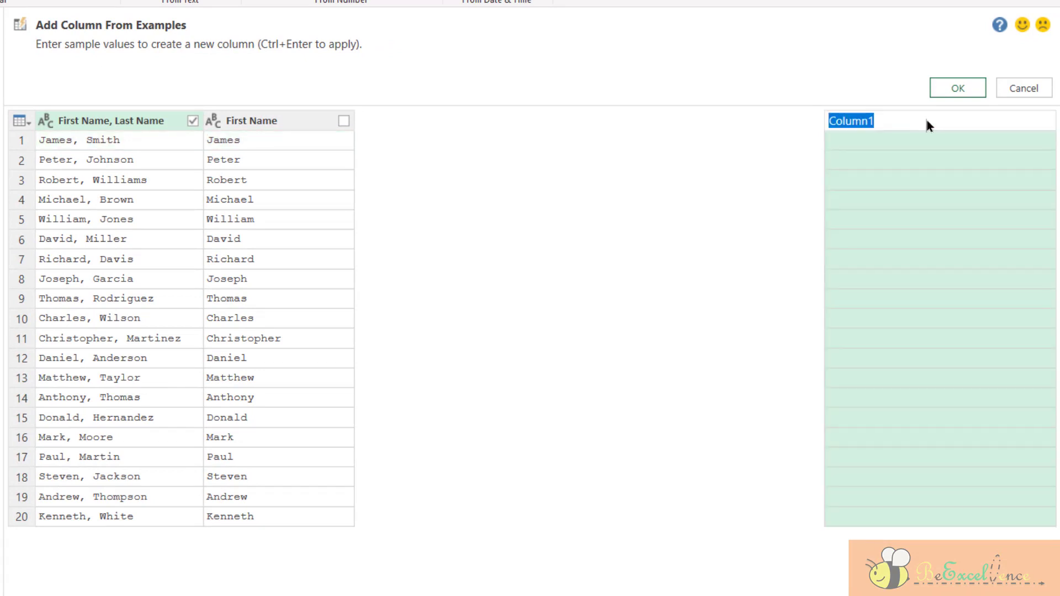
pyautogui.write('Last')
pyautogui.press('Return')
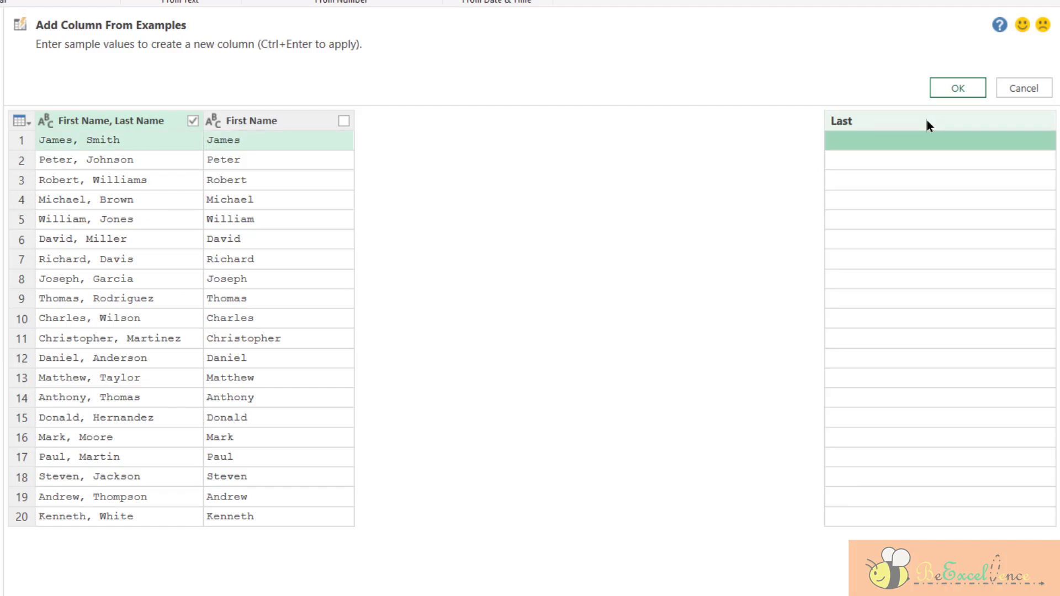
pyautogui.write('Smit')
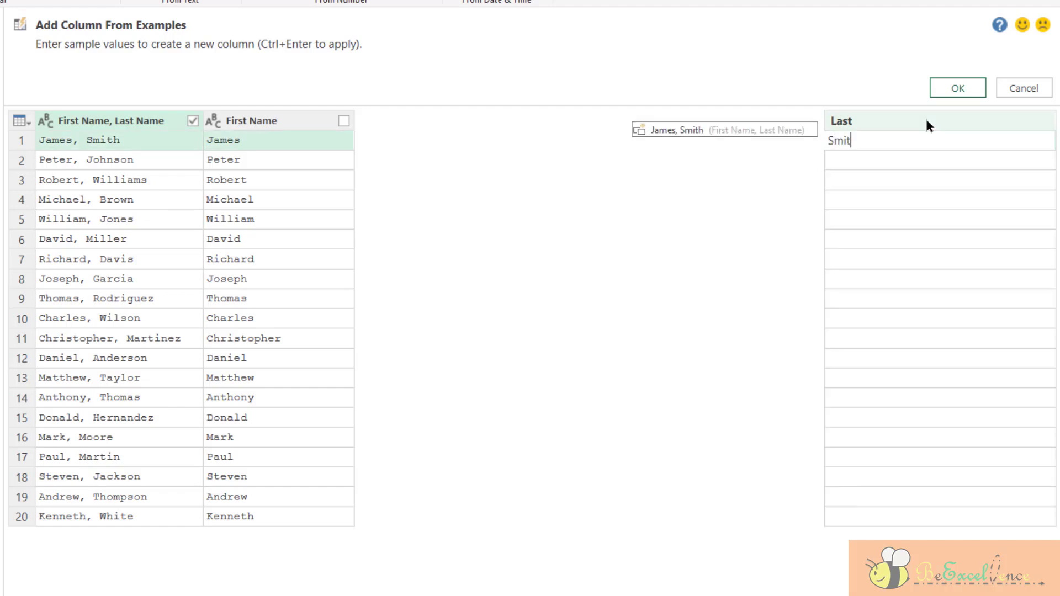
pyautogui.write('h')
pyautogui.press('Return')
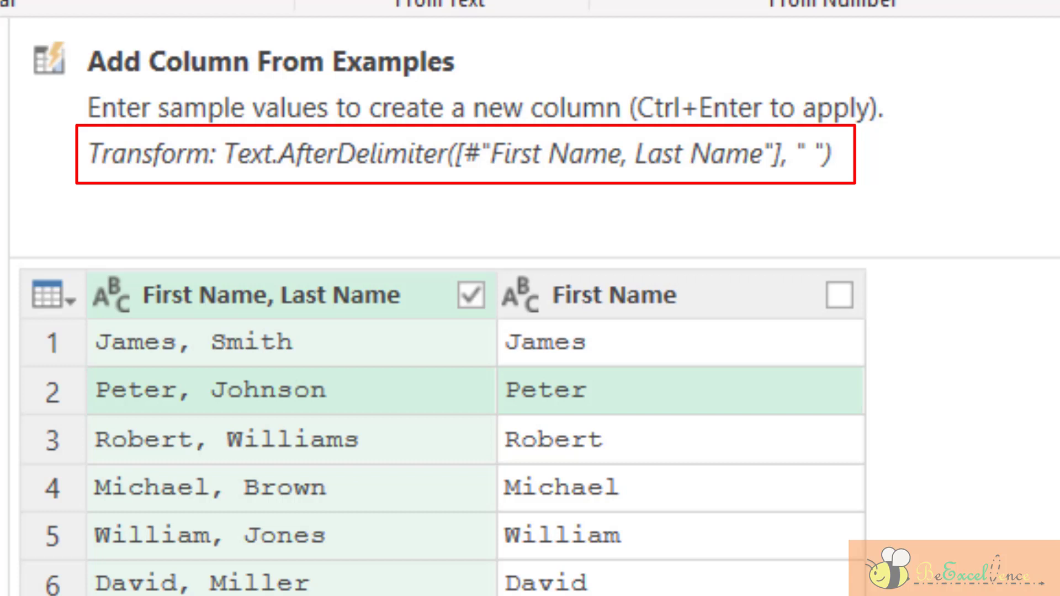
pyautogui.hotkey('ctrl', 'Return')
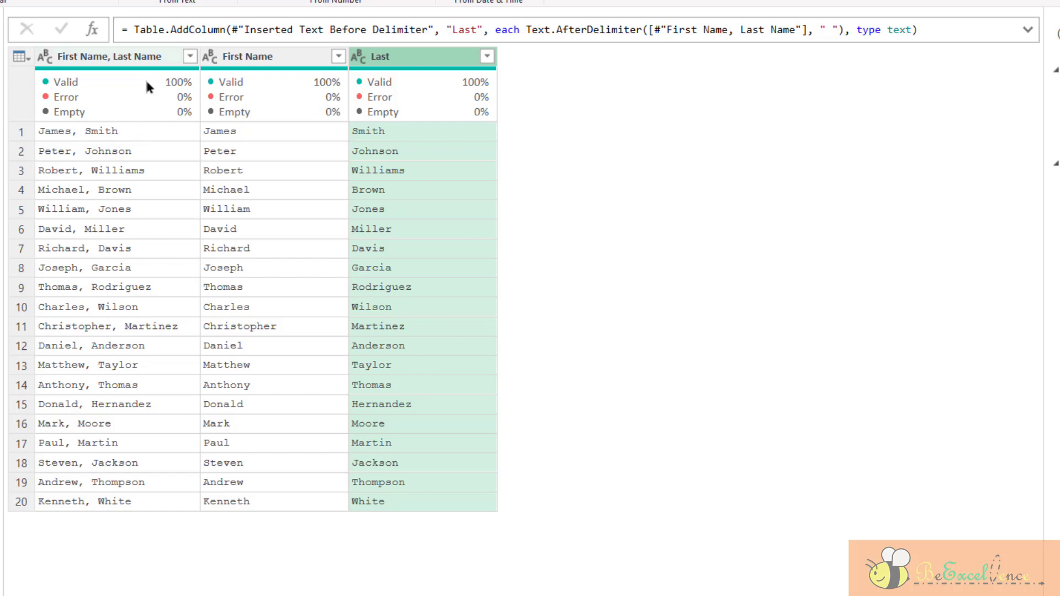
# Start a column from examples with First Name, not First Name, Last Name, as the source column.
pyautogui.click(153, 58)
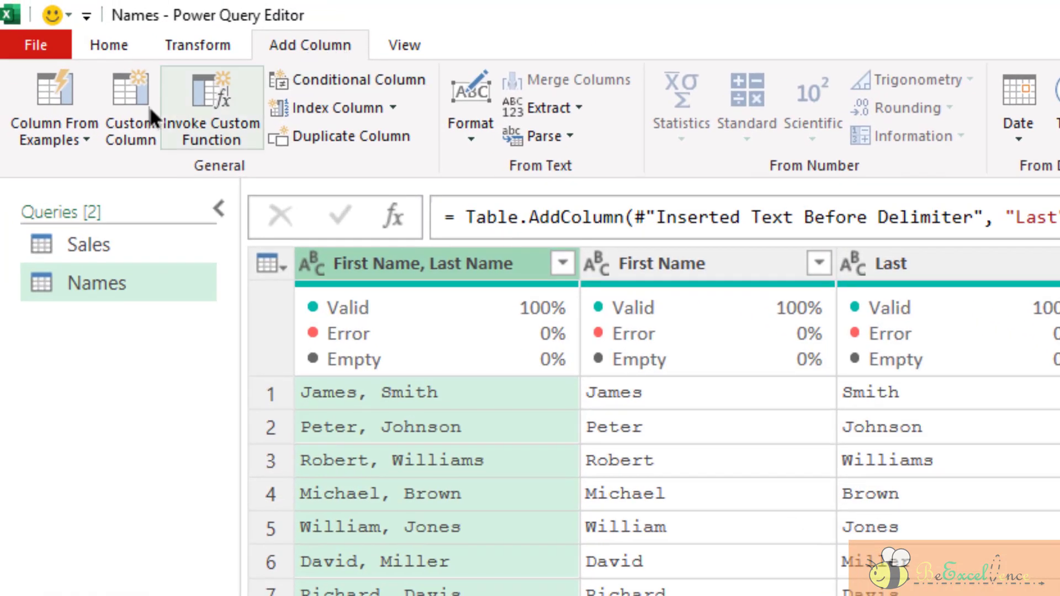
pyautogui.click(58, 134)
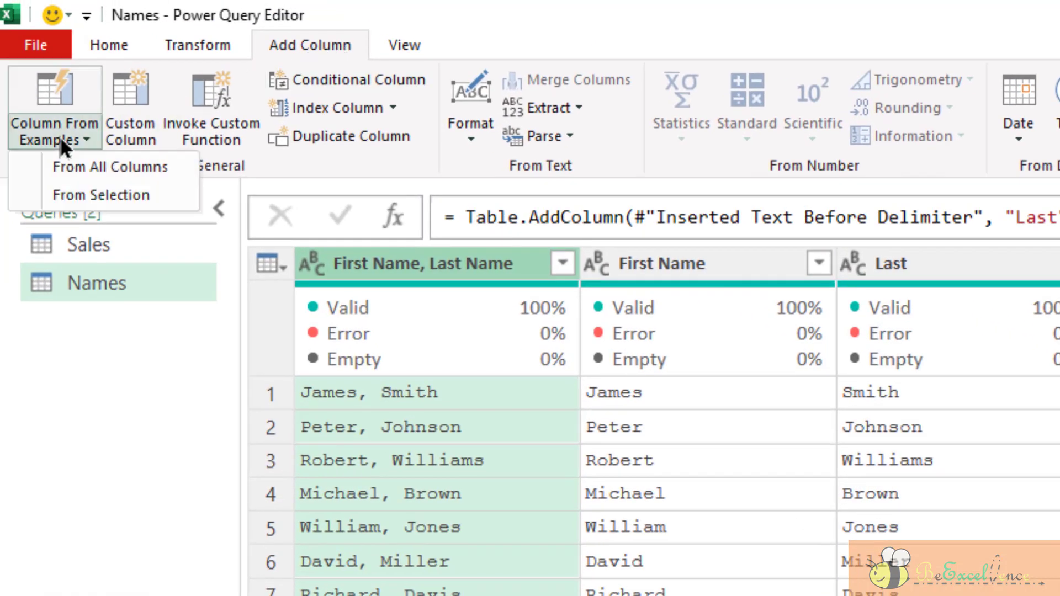
pyautogui.click(101, 195)
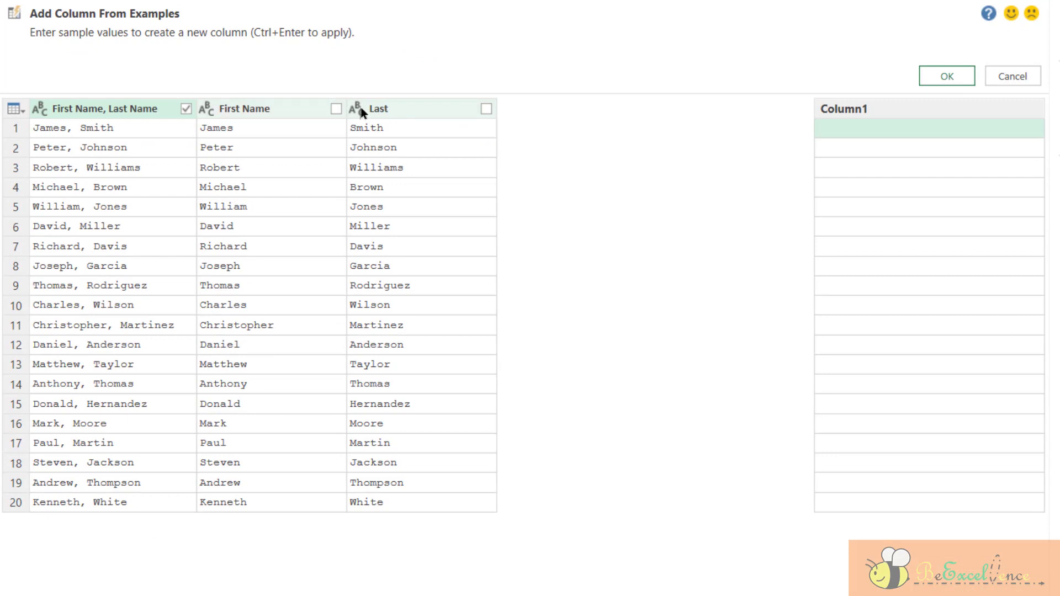
pyautogui.click(185, 108)
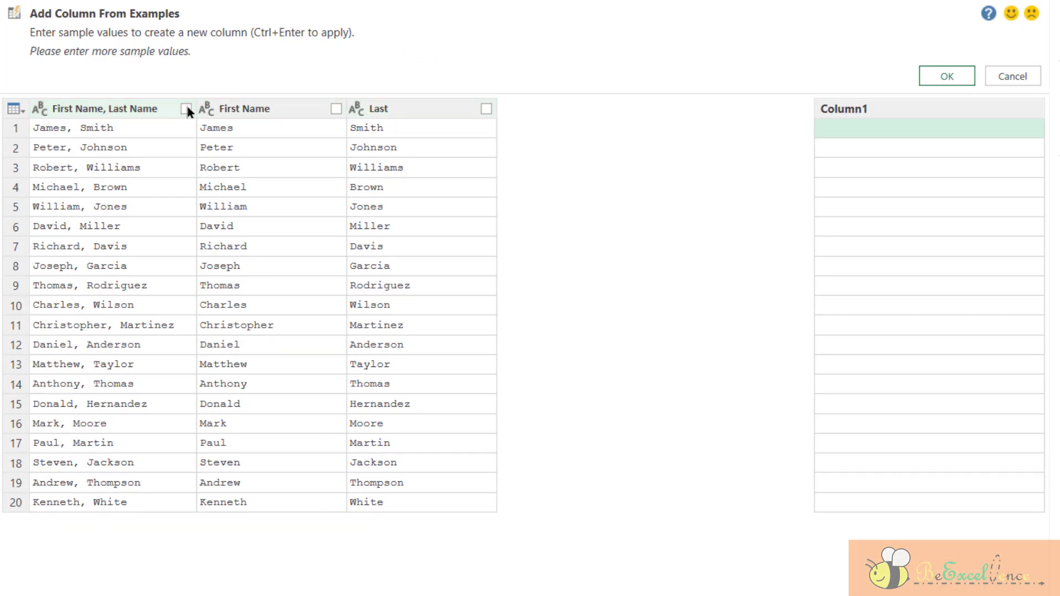
pyautogui.click(337, 108)
# Name the column Last Name First Name and enter surname-first examples for rows 1 and 2.
pyautogui.doubleClick(877, 109)
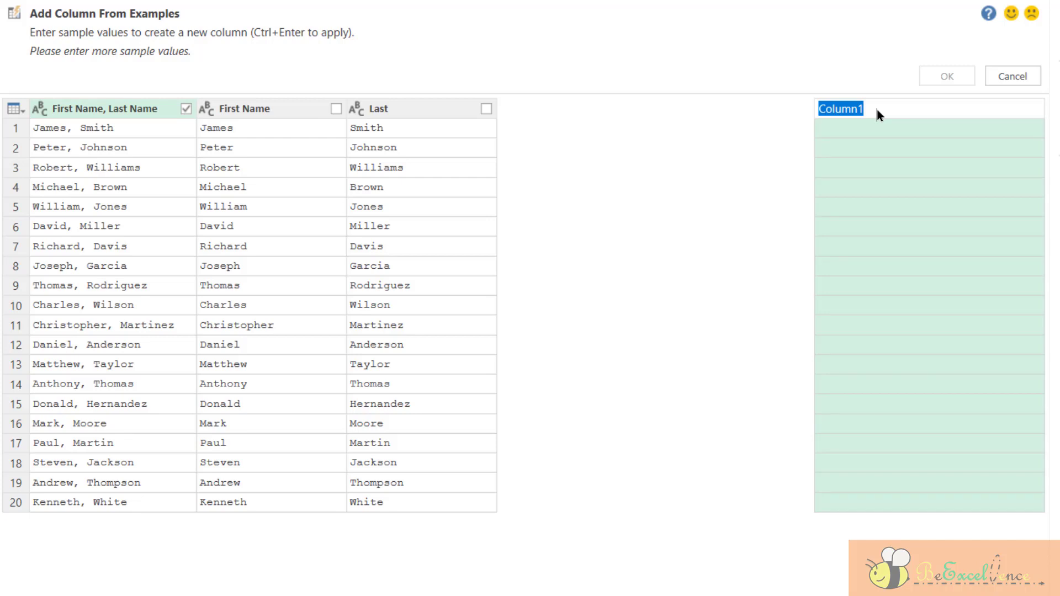
pyautogui.write('Last Name')
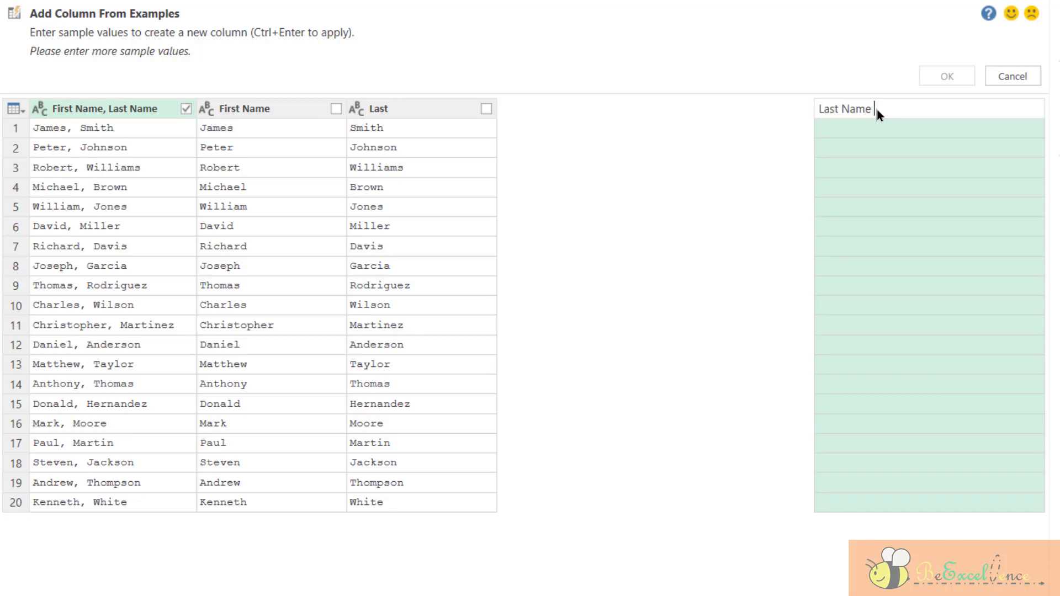
pyautogui.write(' First Name')
pyautogui.press('Return')
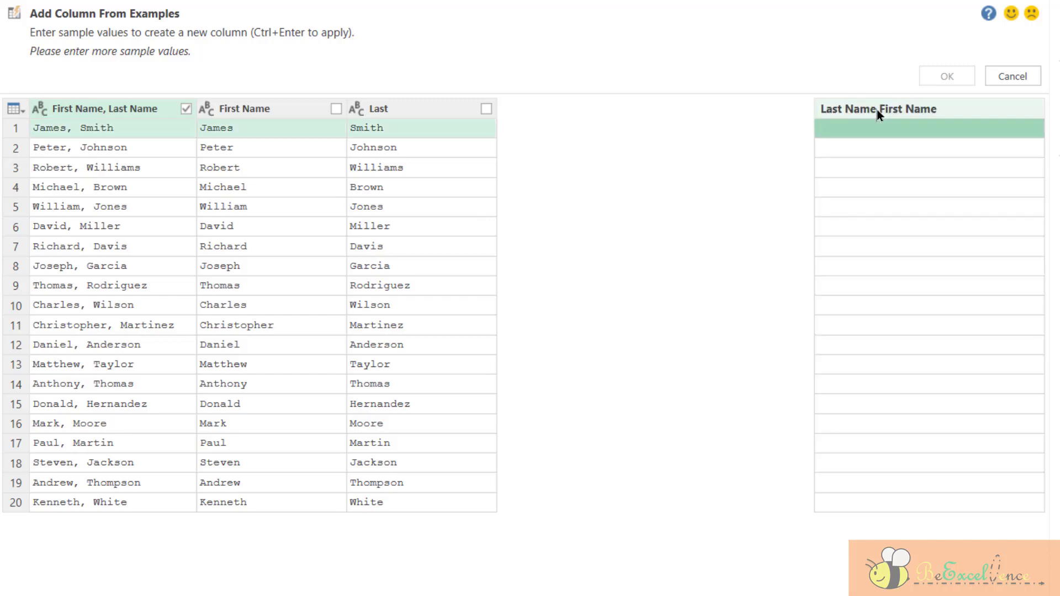
pyautogui.write('Smith Jam')
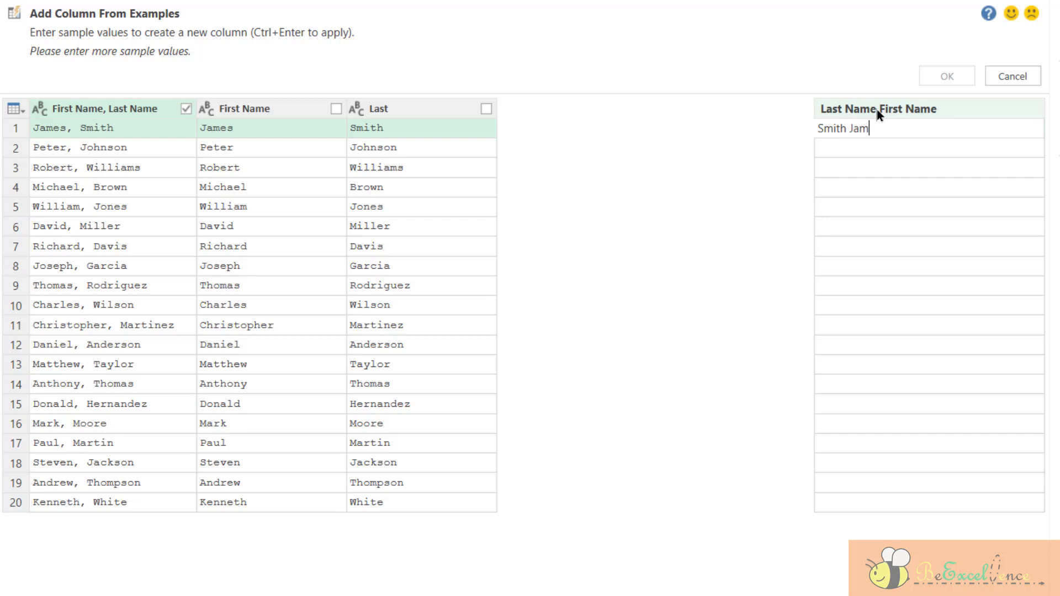
pyautogui.write('es')
pyautogui.press('Return')
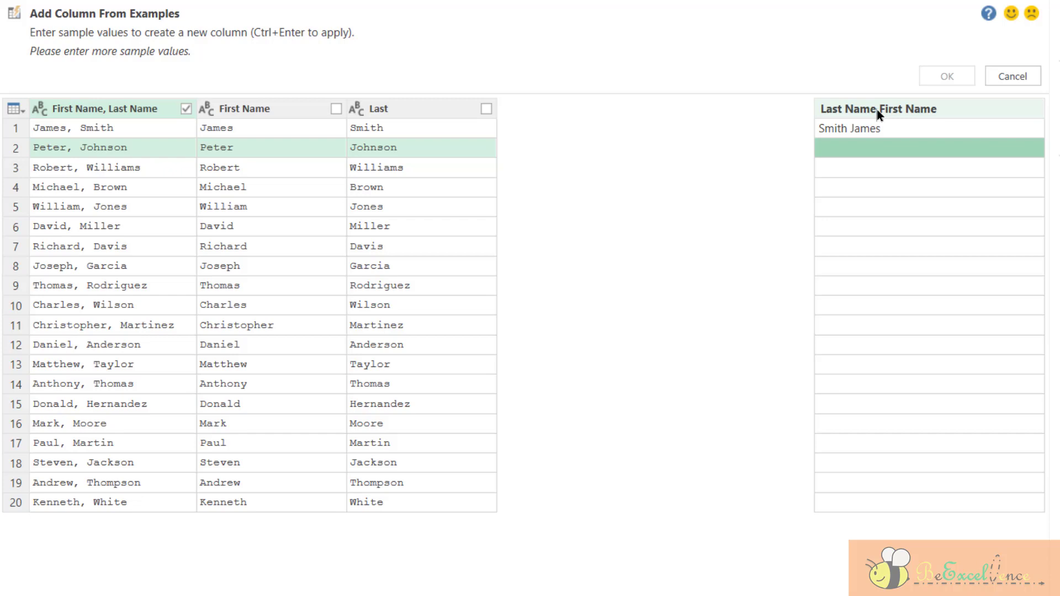
pyautogui.write('Joh')
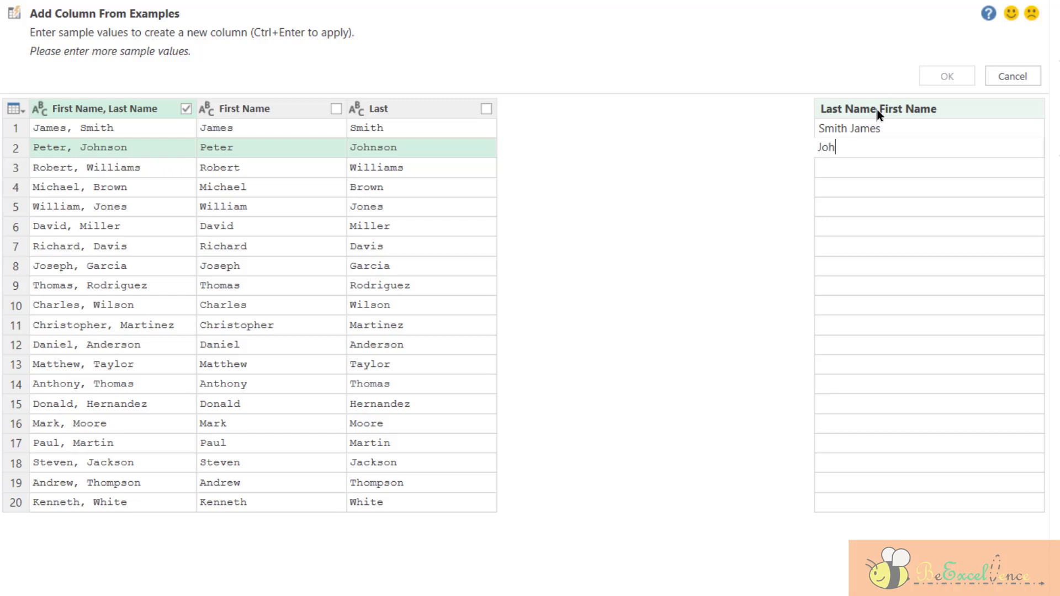
pyautogui.write('nson Peter')
pyautogui.press('Return')
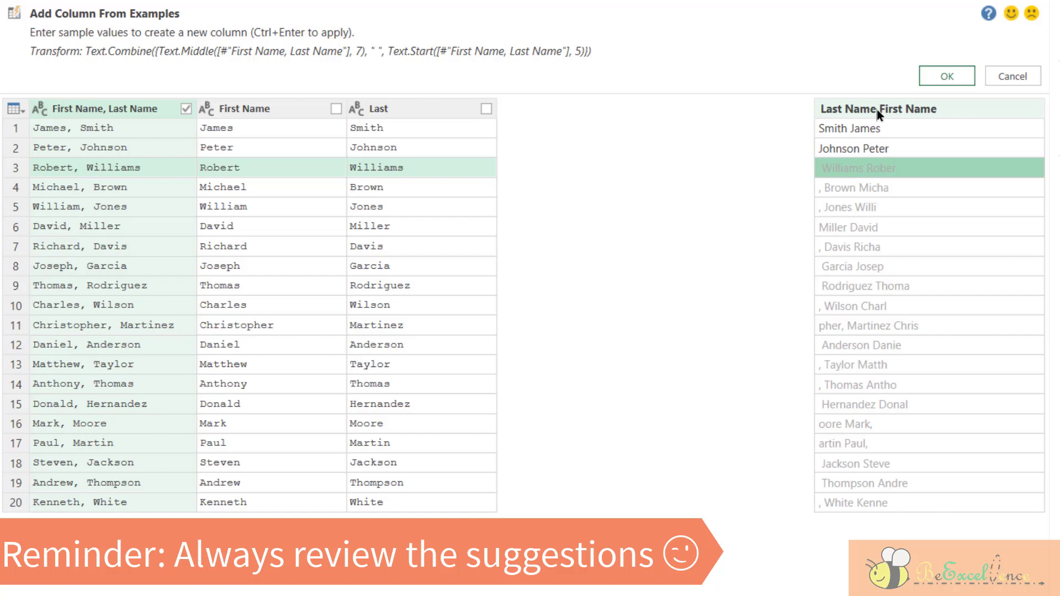
# Review the suggestions and add a surname-first example in row 4 to correct them.
pyautogui.click(906, 201)
pyautogui.click(914, 167)
pyautogui.click(925, 187)
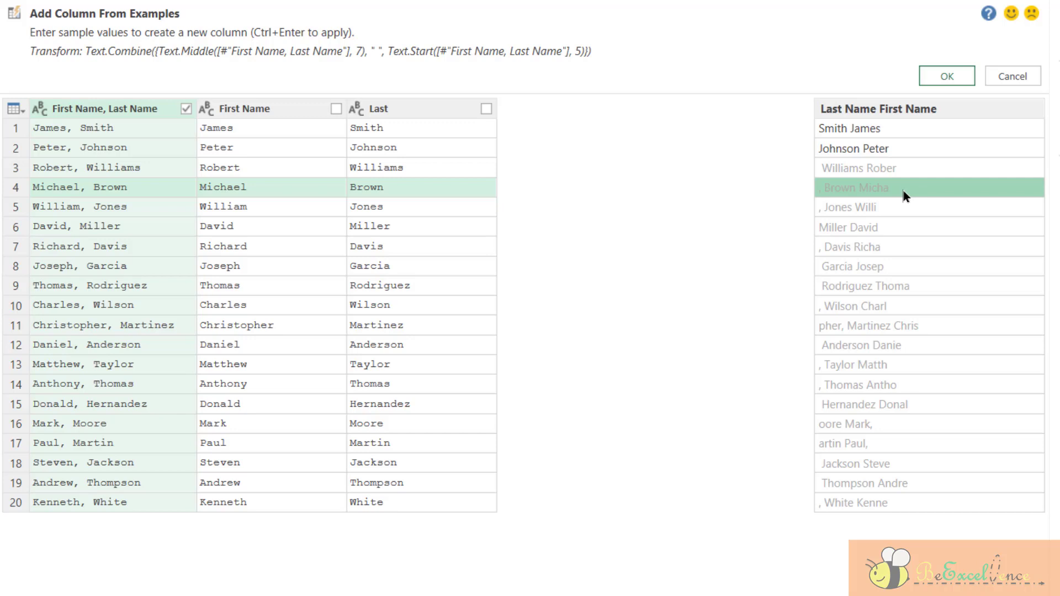
pyautogui.click(904, 192)
pyautogui.write('Brown')
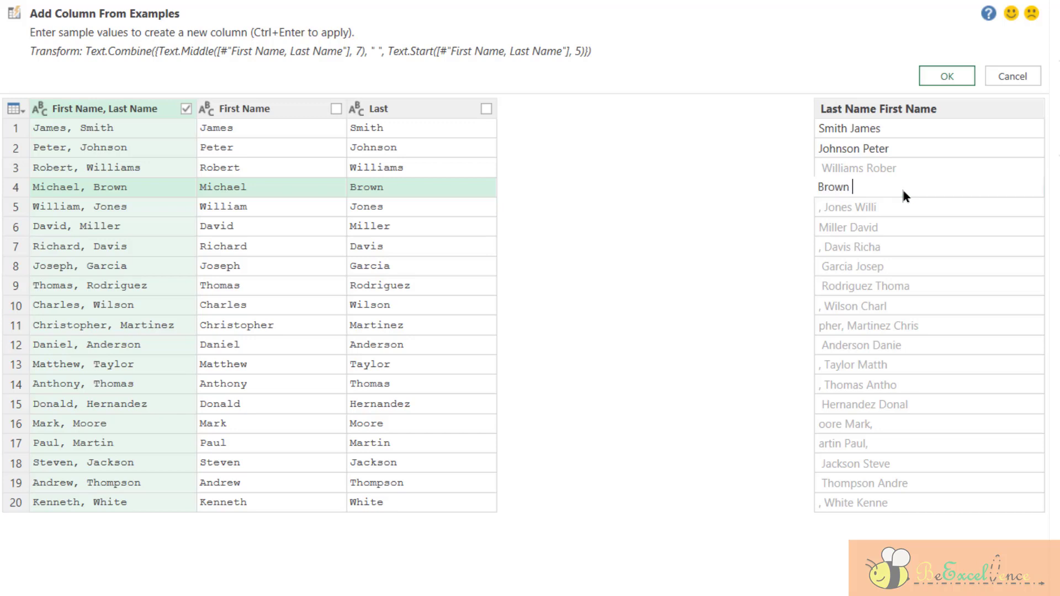
pyautogui.write(' Mica')
pyautogui.write('ael')
pyautogui.press('Return')
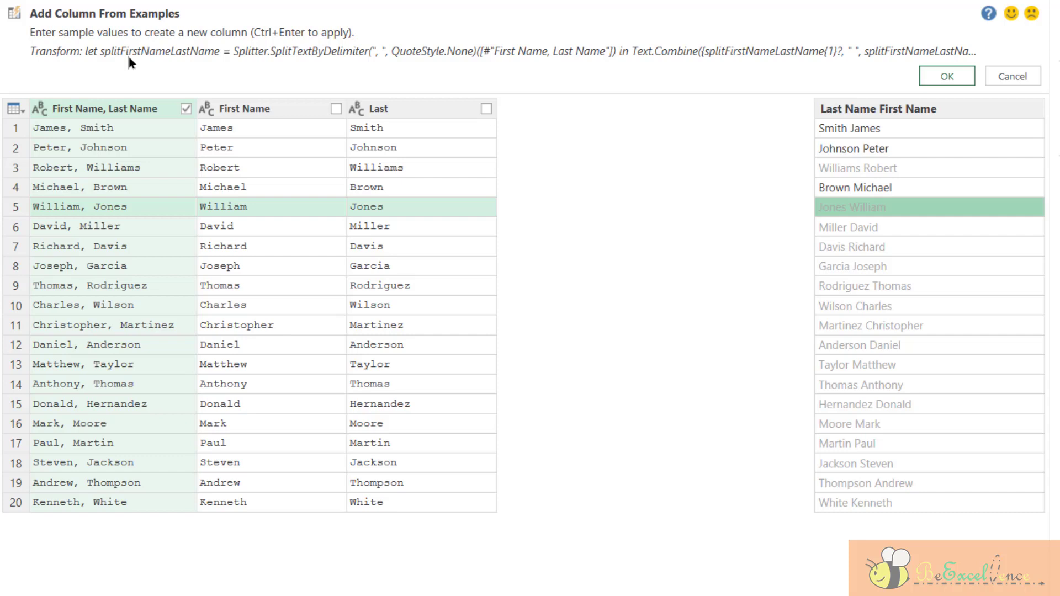
# Accept the Last Name First Name column and expand the formula bar to show its full formula.
pyautogui.click(947, 77)
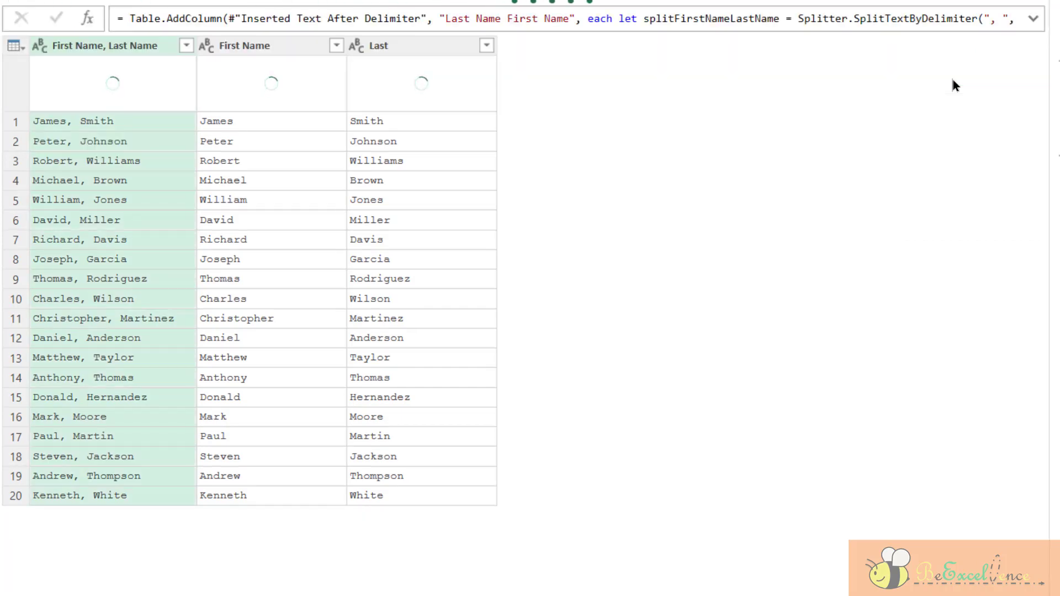
pyautogui.click(1034, 22)
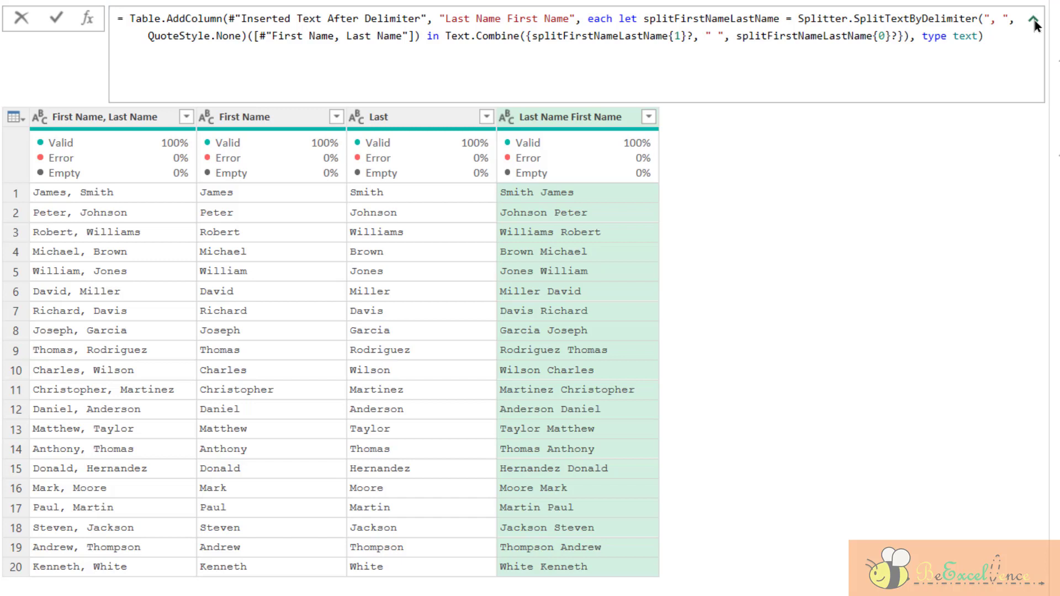
pyautogui.press('Return')
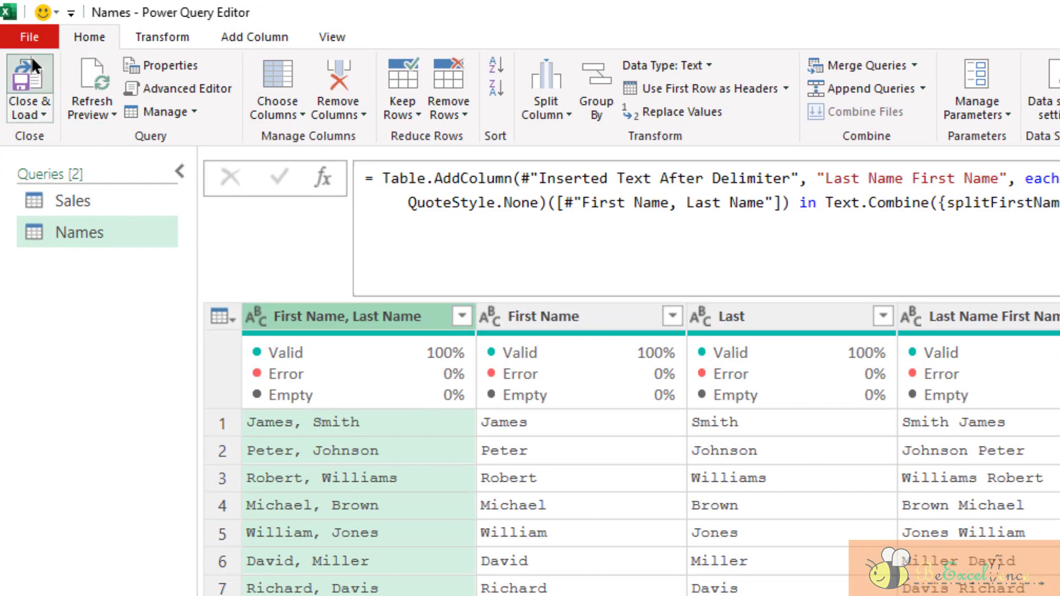
# Close & Load, then move the three new names from A25:A27 into the table as rows 22–24.
pyautogui.click(30, 55)
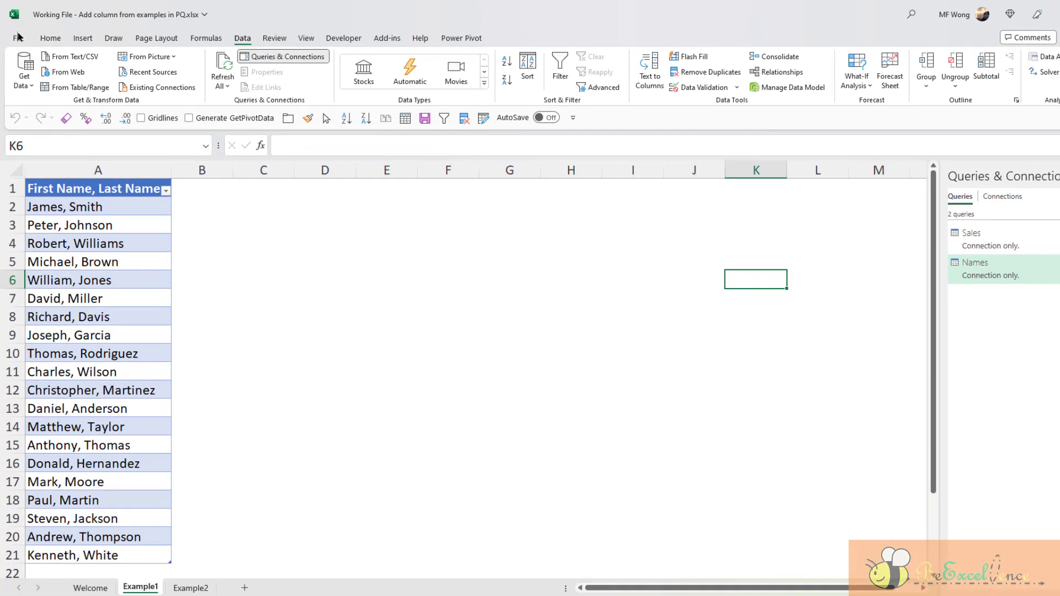
pyautogui.scroll(-2, 125, 353)
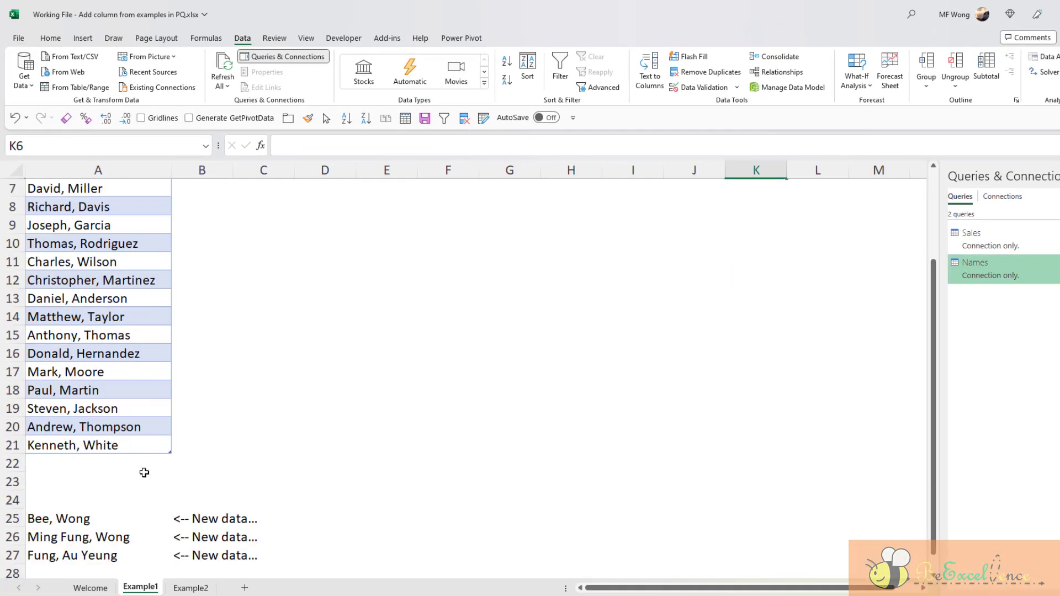
pyautogui.moveTo(128, 518); pyautogui.dragTo(132, 555)
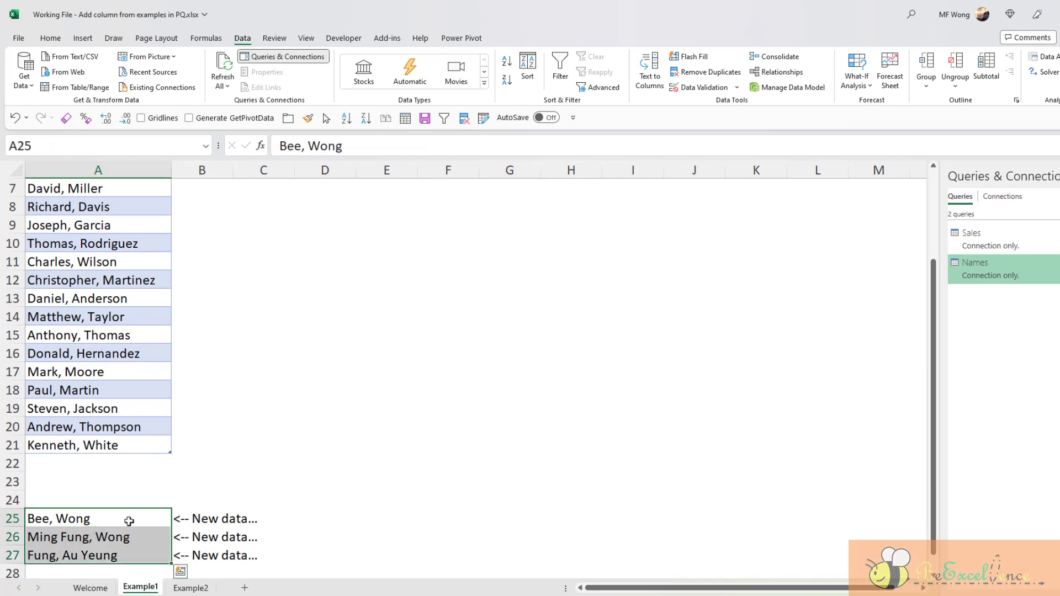
pyautogui.click(144, 539)
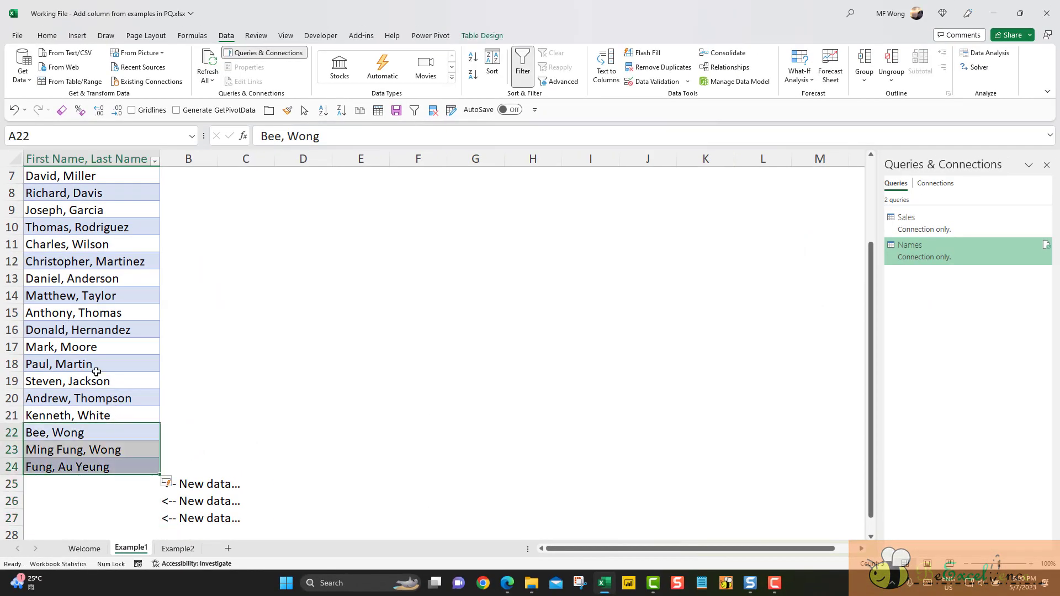
pyautogui.click(87, 354)
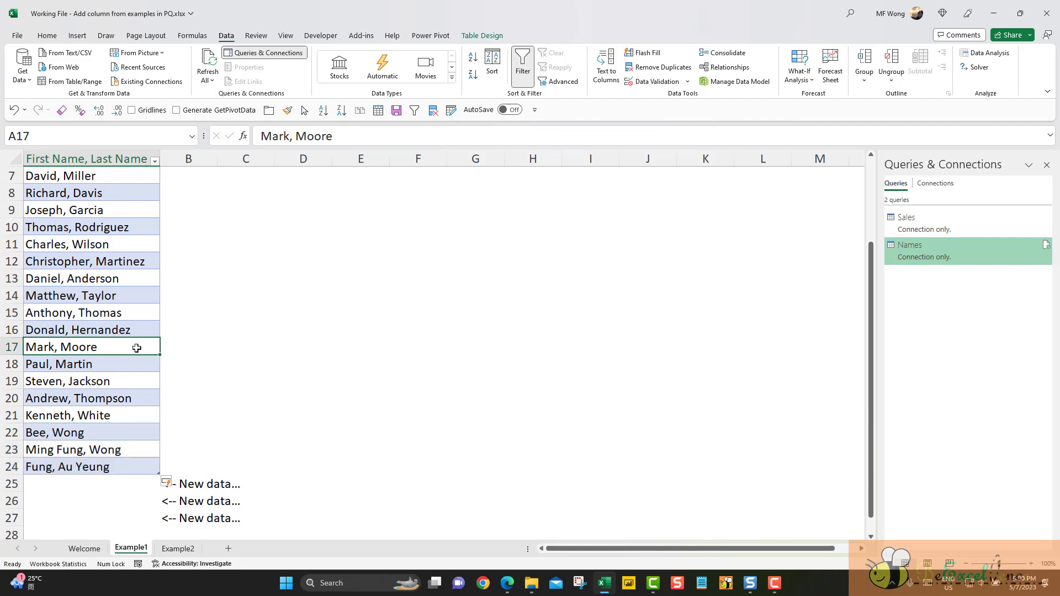
# Reopen the Names query, refresh its preview to 23 rows, and check row 22's Last value.
pyautogui.doubleClick(969, 254)
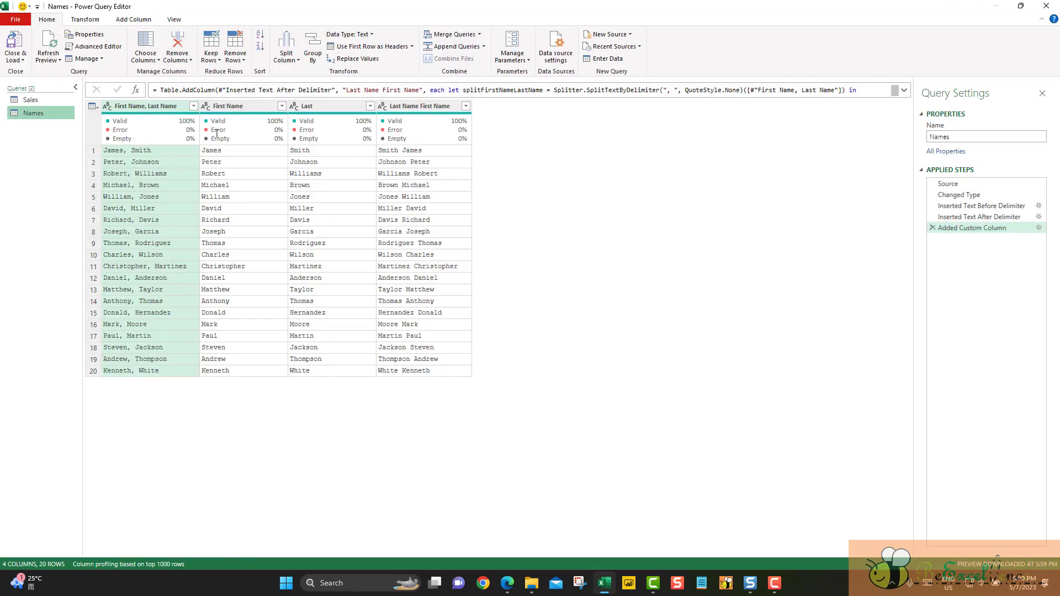
pyautogui.click(59, 44)
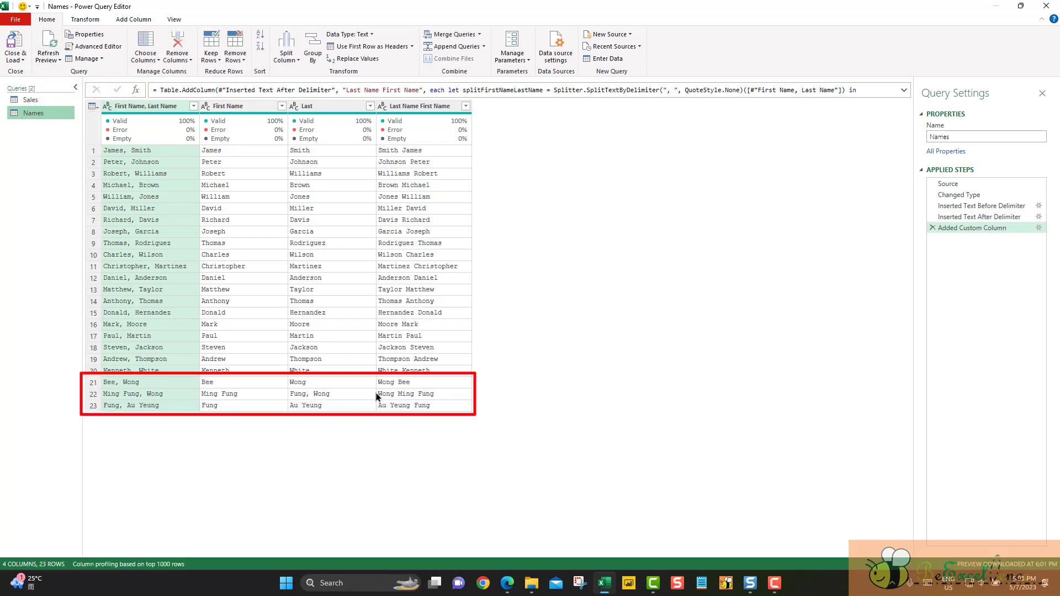
pyautogui.click(347, 396)
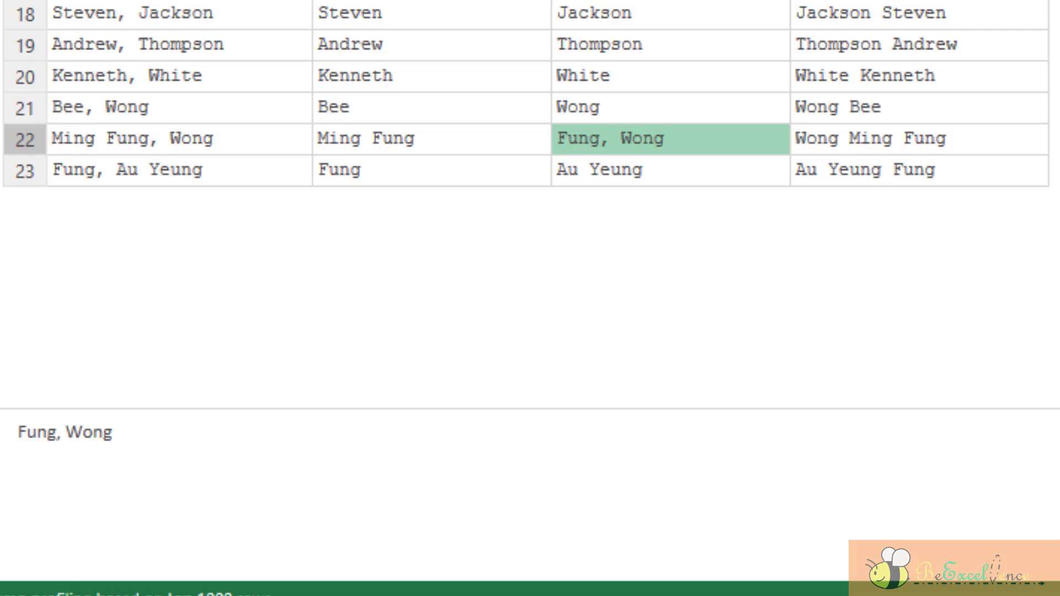
# Inspect the Inserted Text After Delimiter step's Text.AfterDelimiter formula and row 22's wrongly split Last value.
pyautogui.click(987, 217)
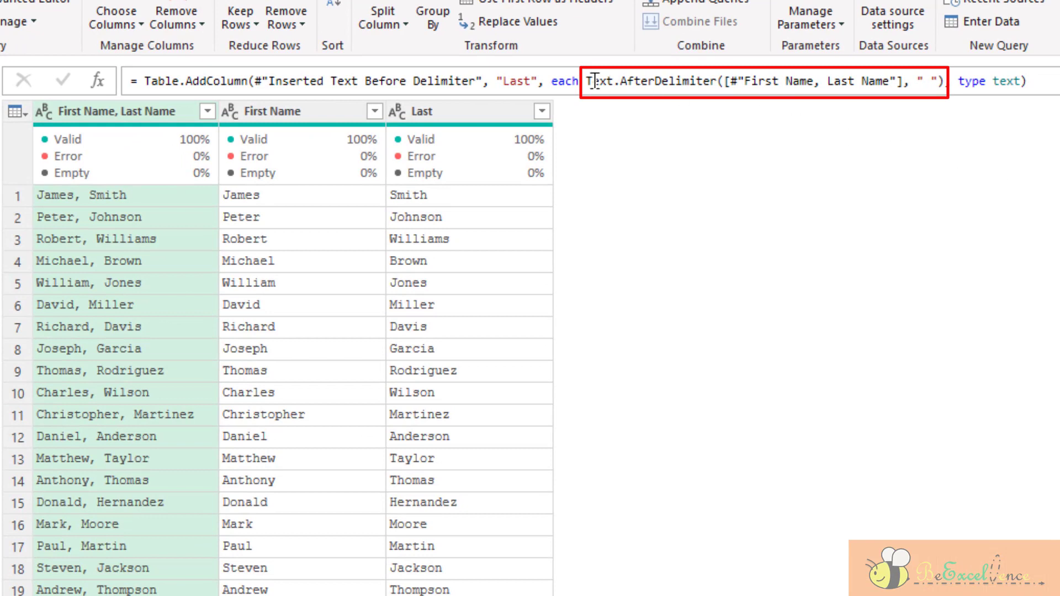
pyautogui.moveTo(586, 81); pyautogui.dragTo(945, 82)
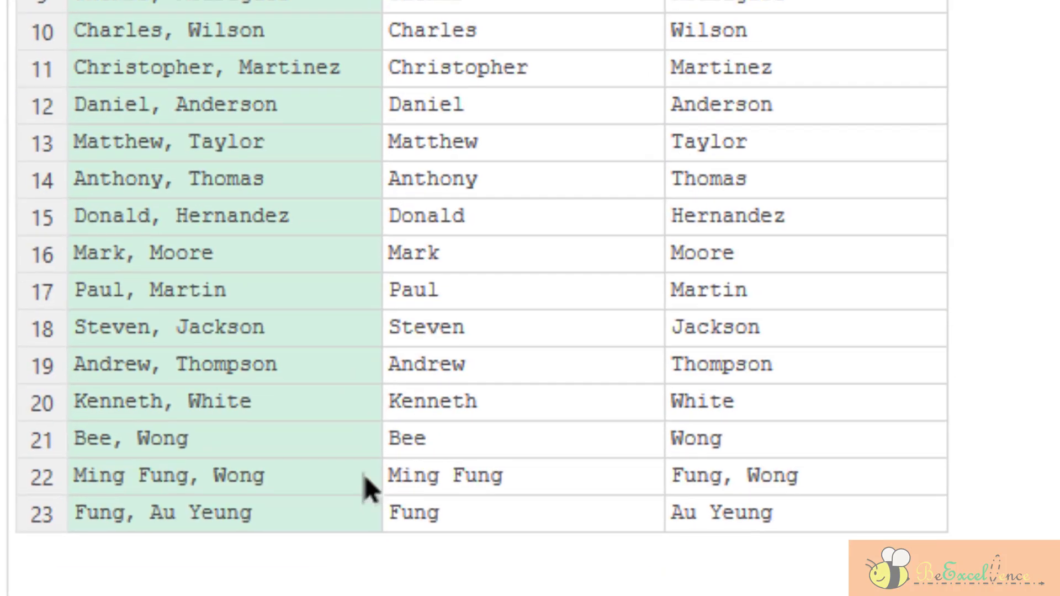
pyautogui.click(364, 476)
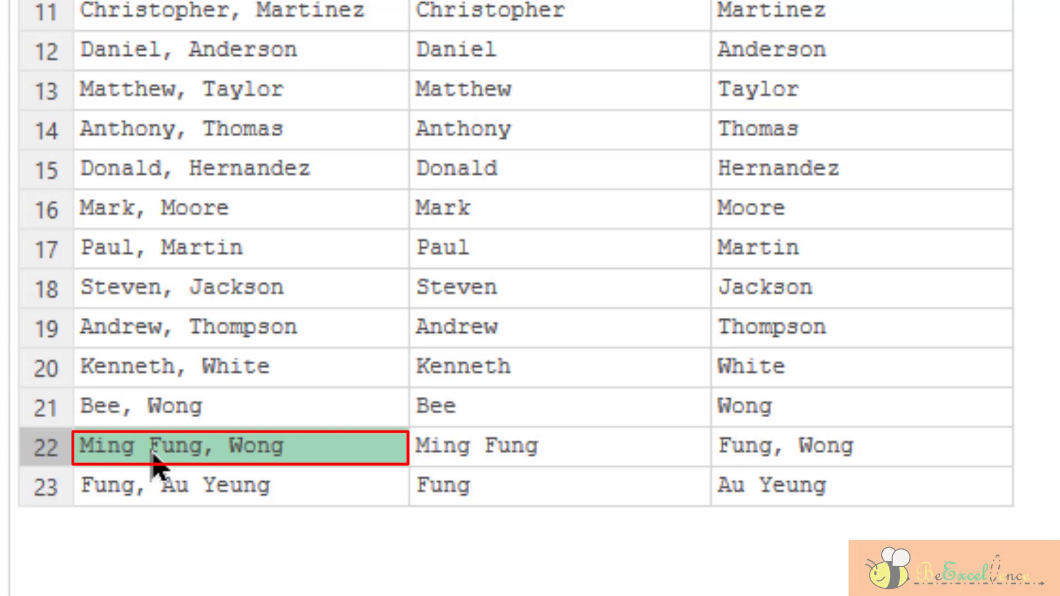
pyautogui.click(618, 457)
pyautogui.click(941, 460)
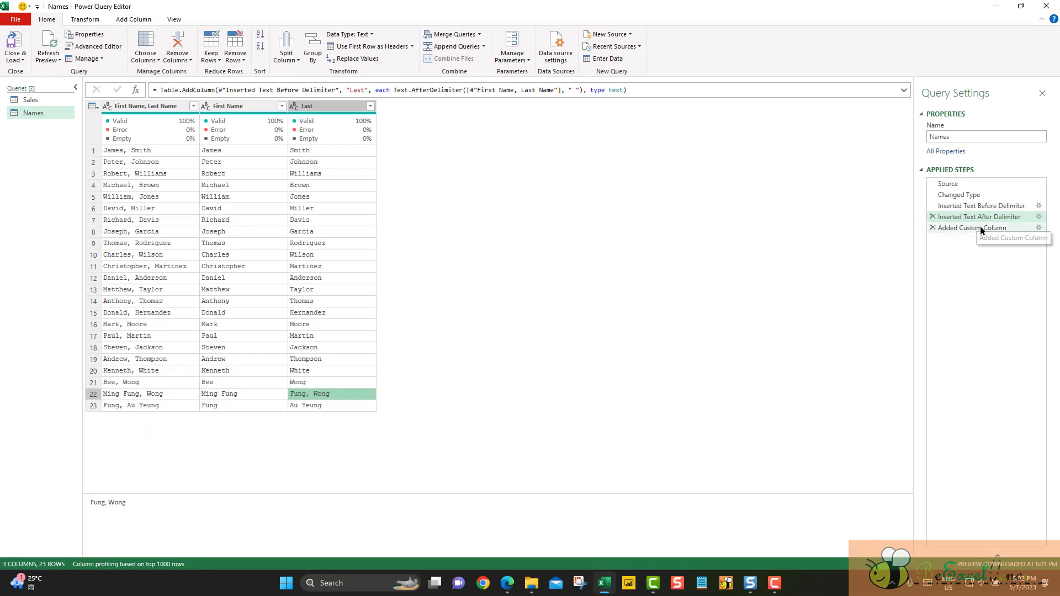
# Return to the Added Custom Column step in Applied Steps.
pyautogui.click(981, 228)
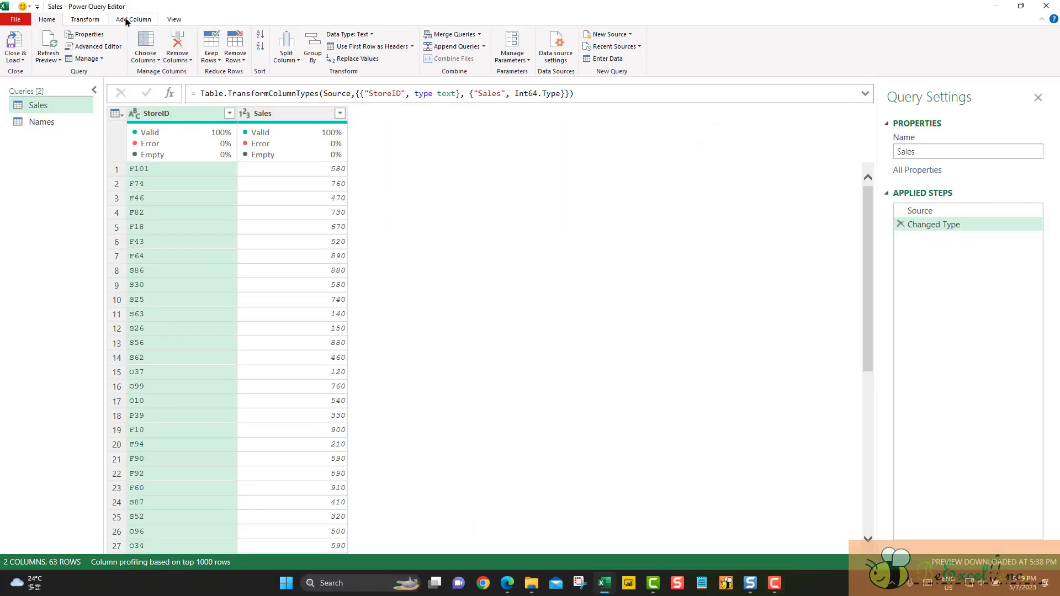
# Start a Store Type column from StoreID examples, entering Free Standing for the first two rows.
pyautogui.click(127, 19)
pyautogui.click(19, 60)
pyautogui.click(53, 86)
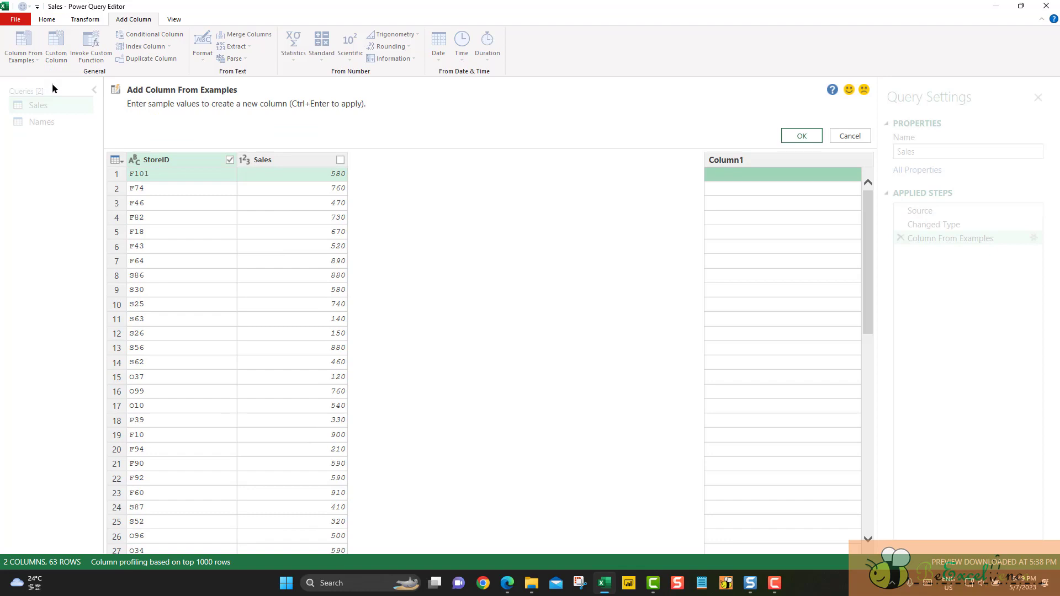
pyautogui.doubleClick(745, 160)
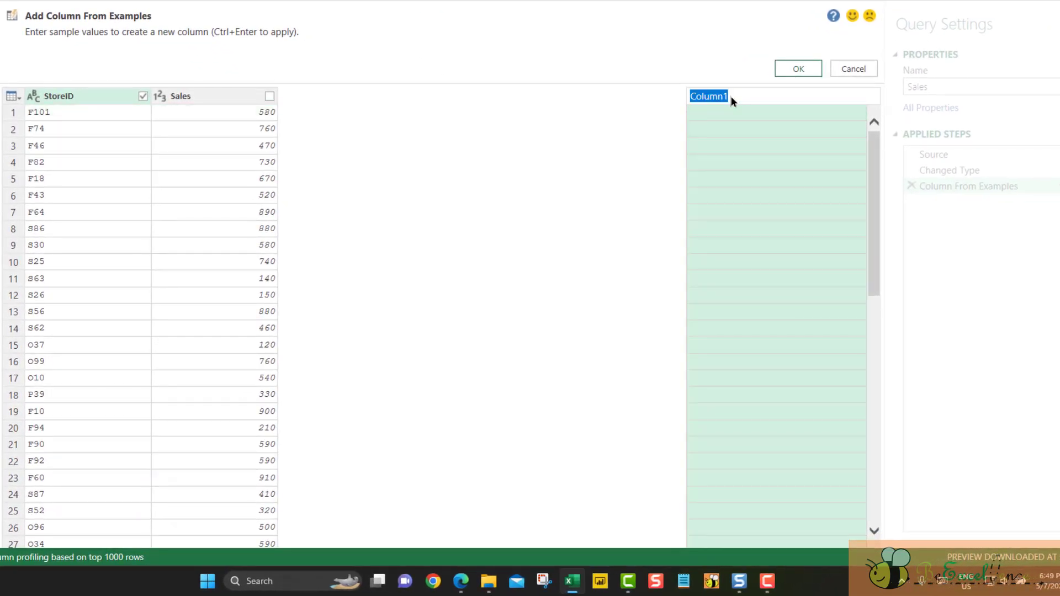
pyautogui.write('Store Type')
pyautogui.press('Return')
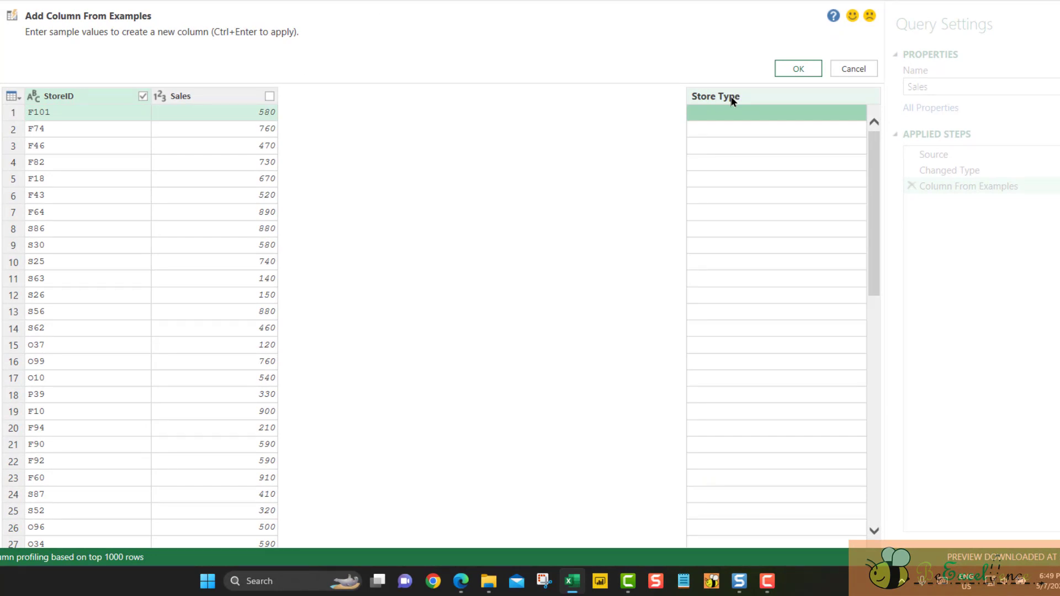
pyautogui.write('Free ')
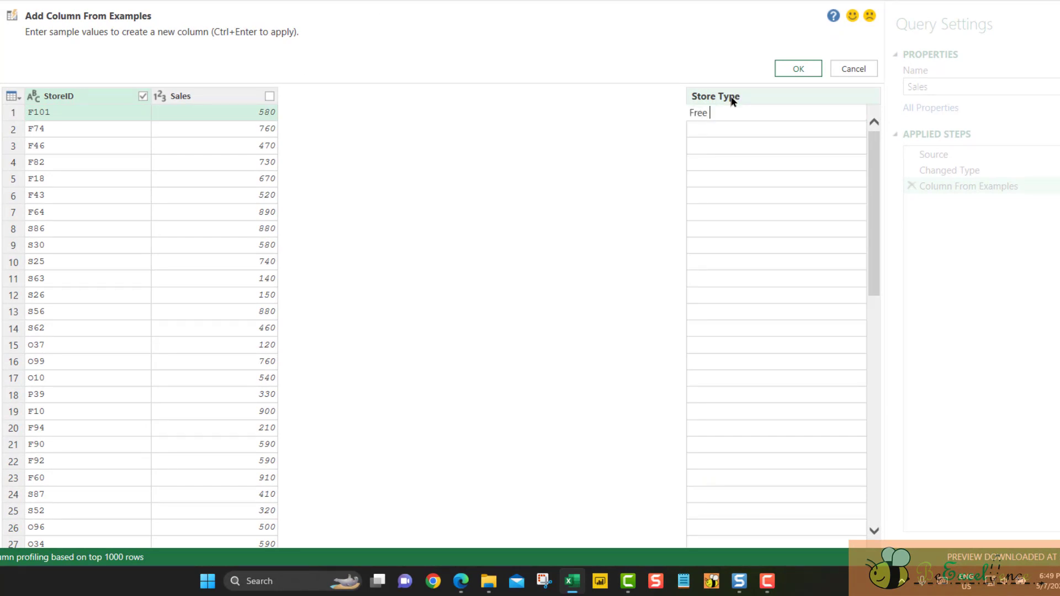
pyautogui.write('Standing')
pyautogui.press('Return')
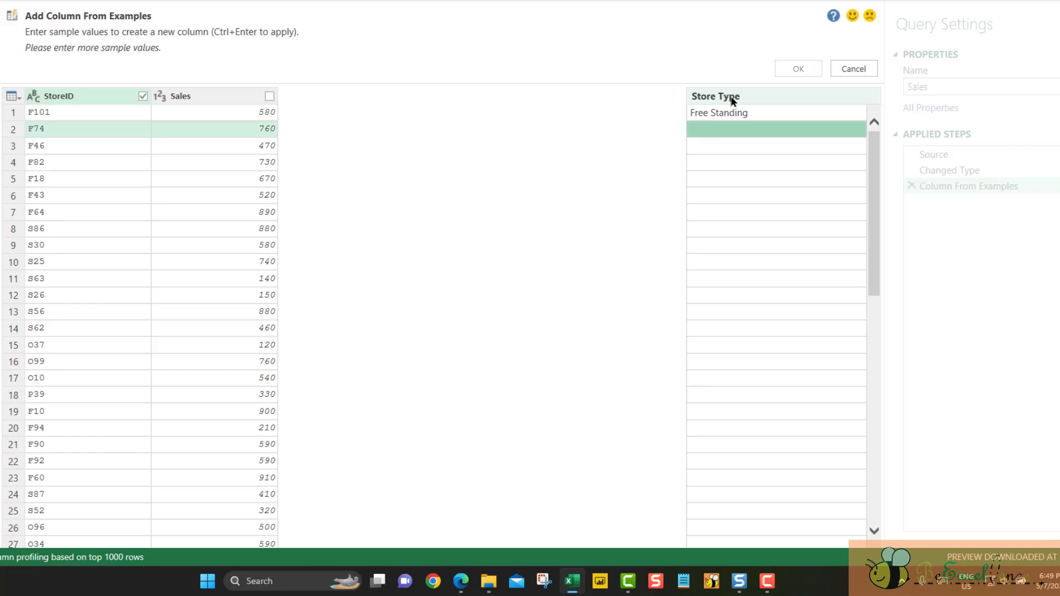
pyautogui.write('Free Standing')
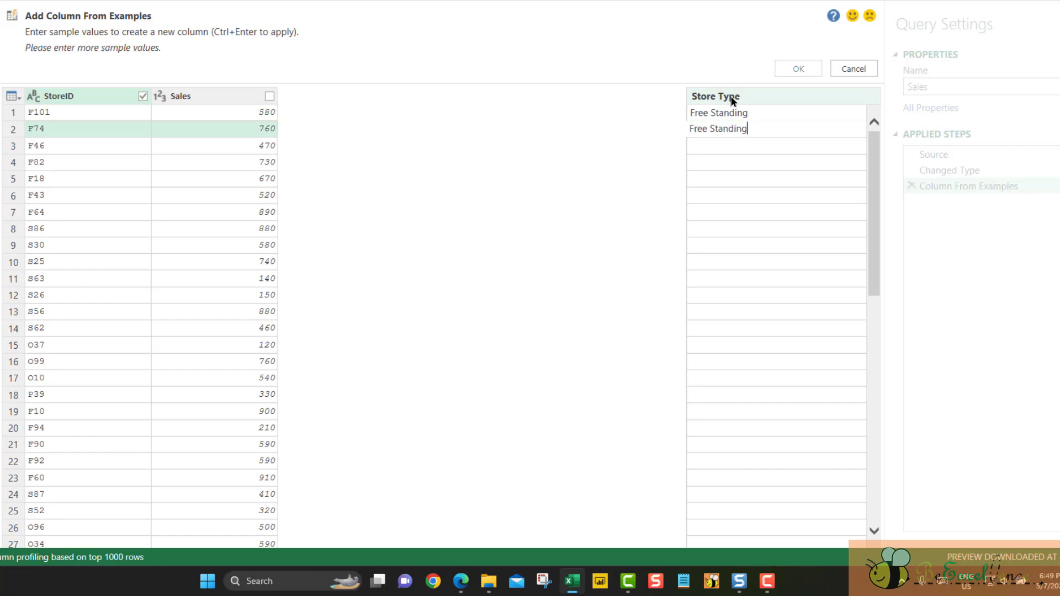
pyautogui.press('Return')
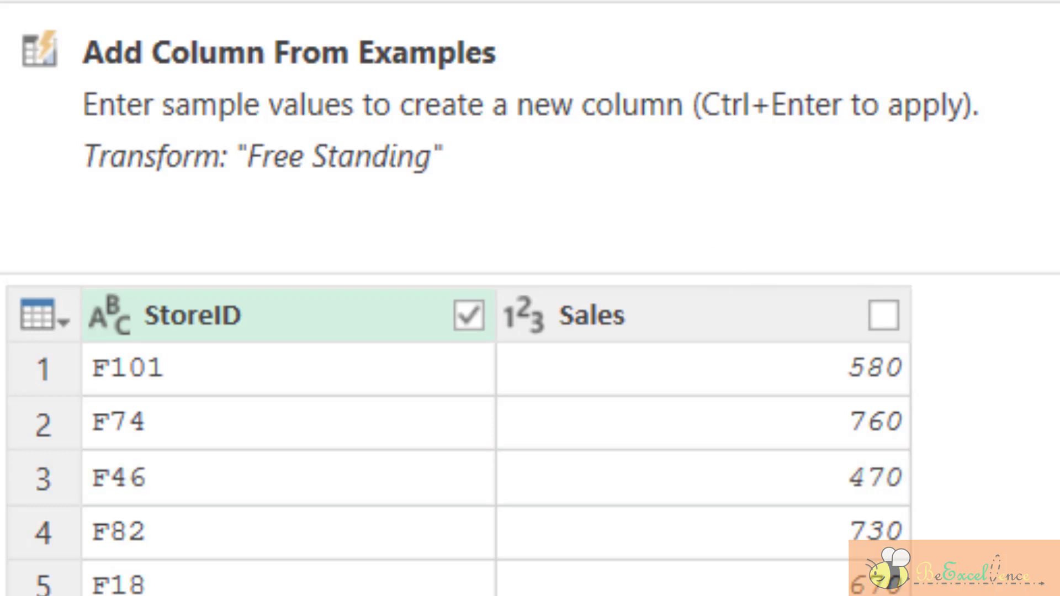
# Enter Shop in Shop as the Store Type example for S86 and S30, fixing row 9's typo.
pyautogui.click(983, 299)
pyautogui.write('Shop')
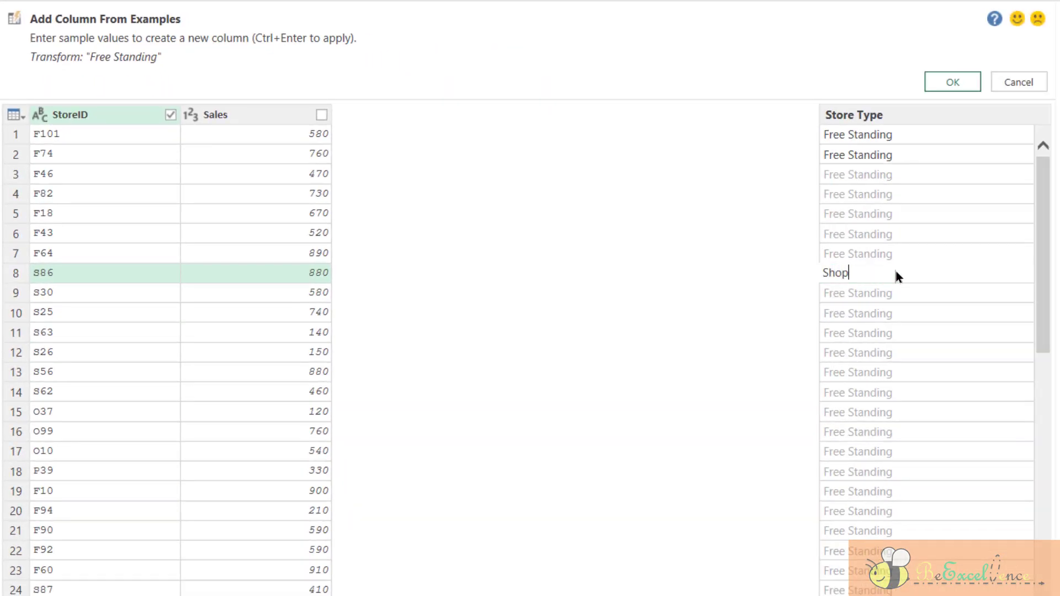
pyautogui.write(' ni')
pyautogui.press('BackSpace')
pyautogui.press('BackSpace')
pyautogui.write('in Shop')
pyautogui.press('Return')
pyautogui.write('S')
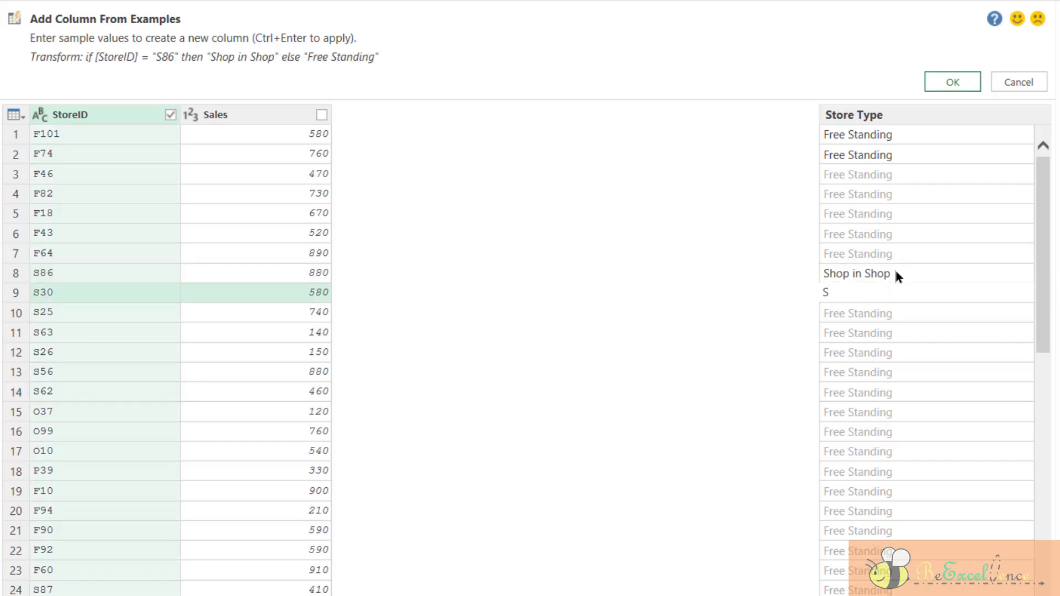
pyautogui.write('hop is Shop')
pyautogui.press('Return')
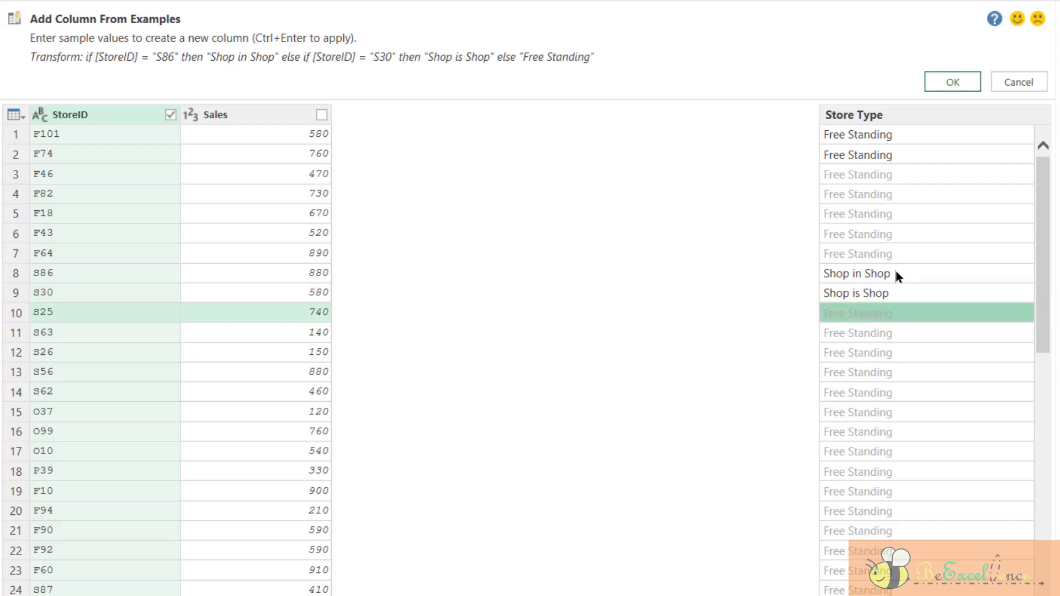
pyautogui.click(862, 293)
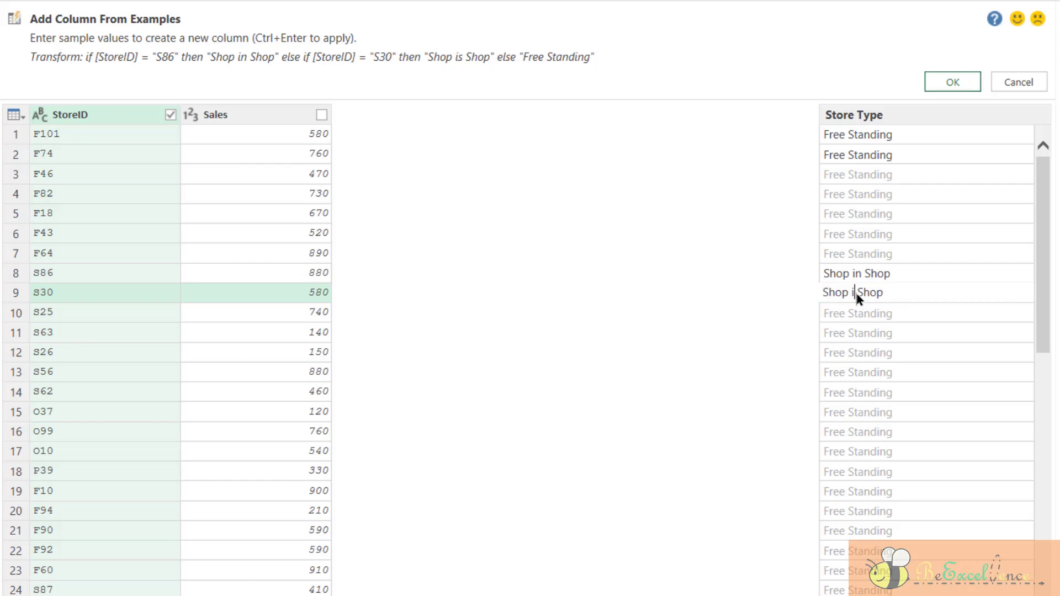
pyautogui.press('Return')
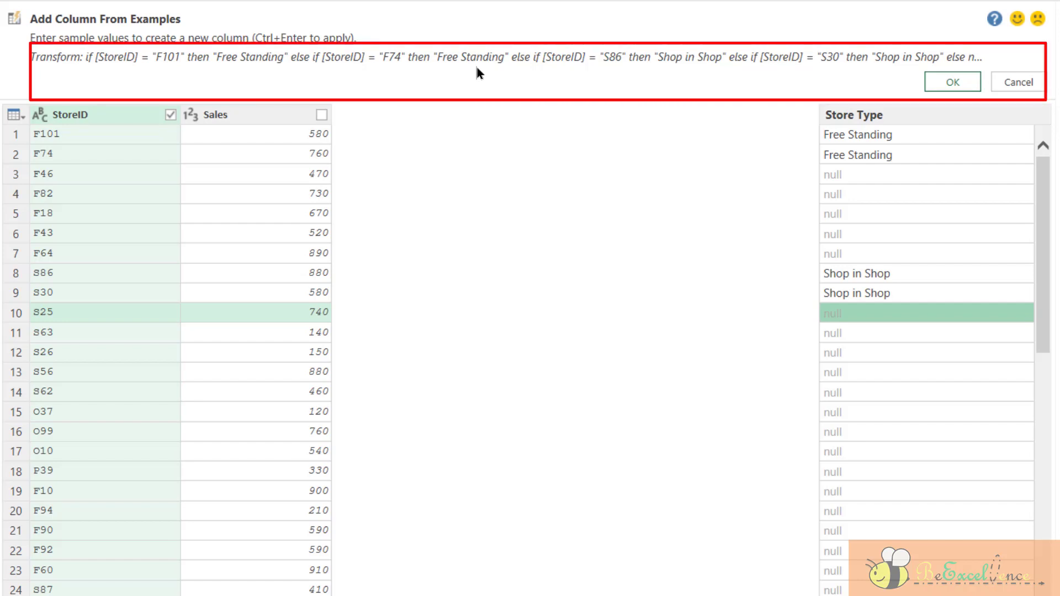
# Give stores O37 and O99 (rows 15 and 16) the Store Type example Outlet.
pyautogui.click(868, 420)
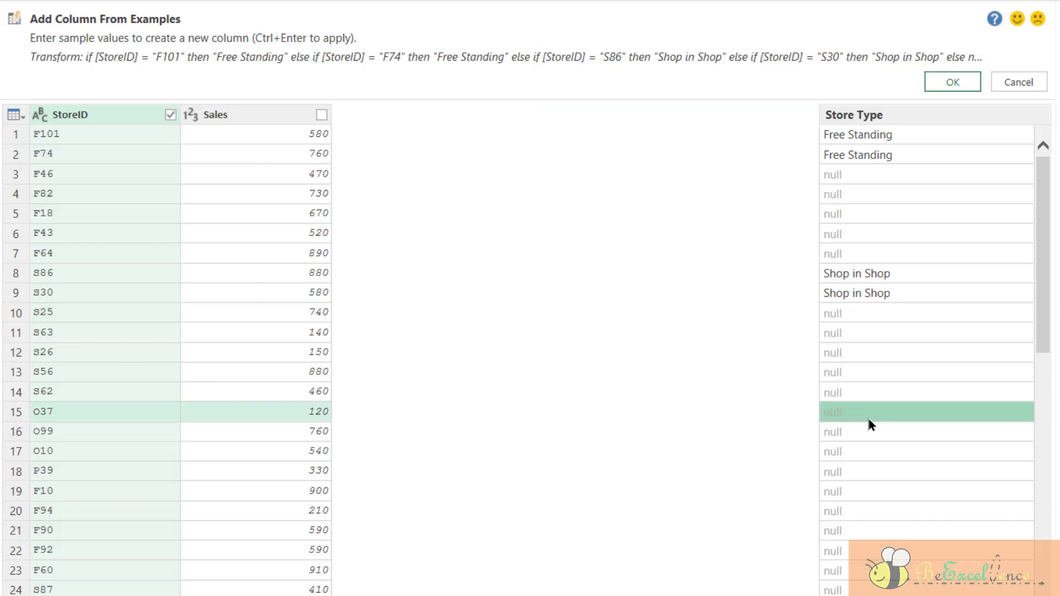
pyautogui.write('O')
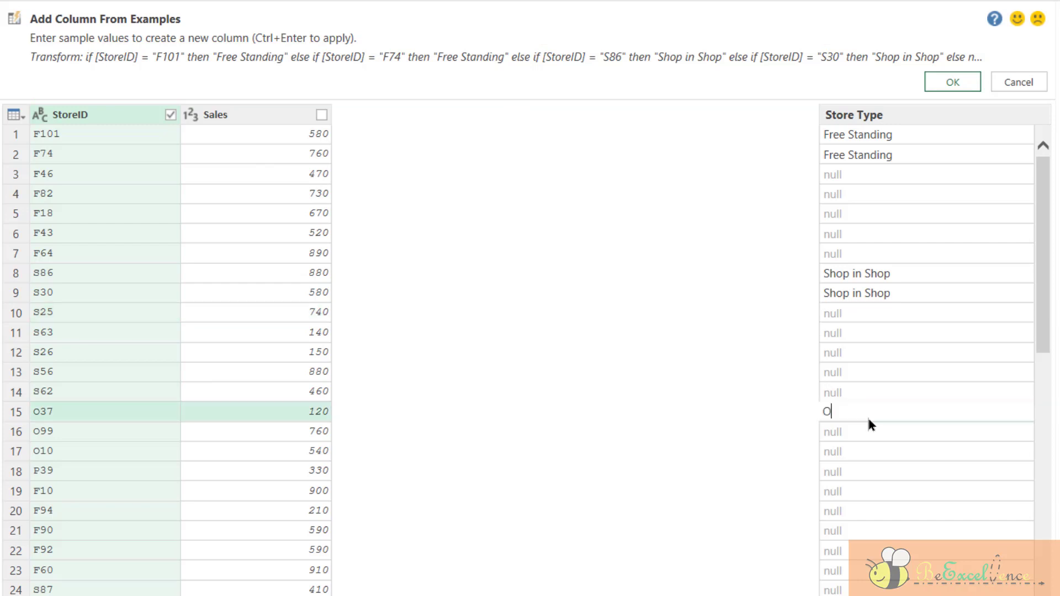
pyautogui.write('utlet')
pyautogui.press('Return')
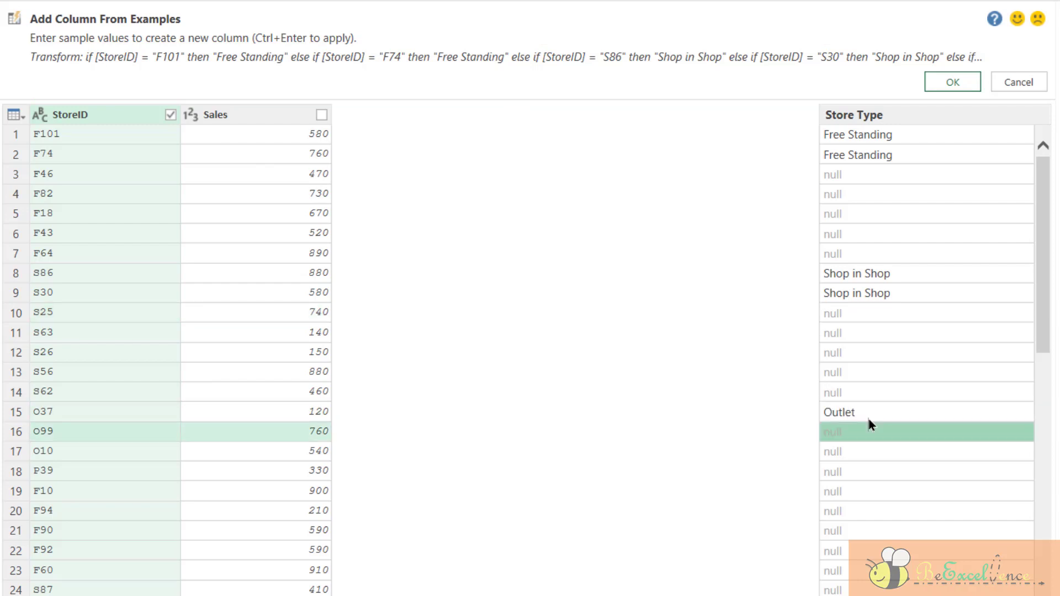
pyautogui.write('Outl')
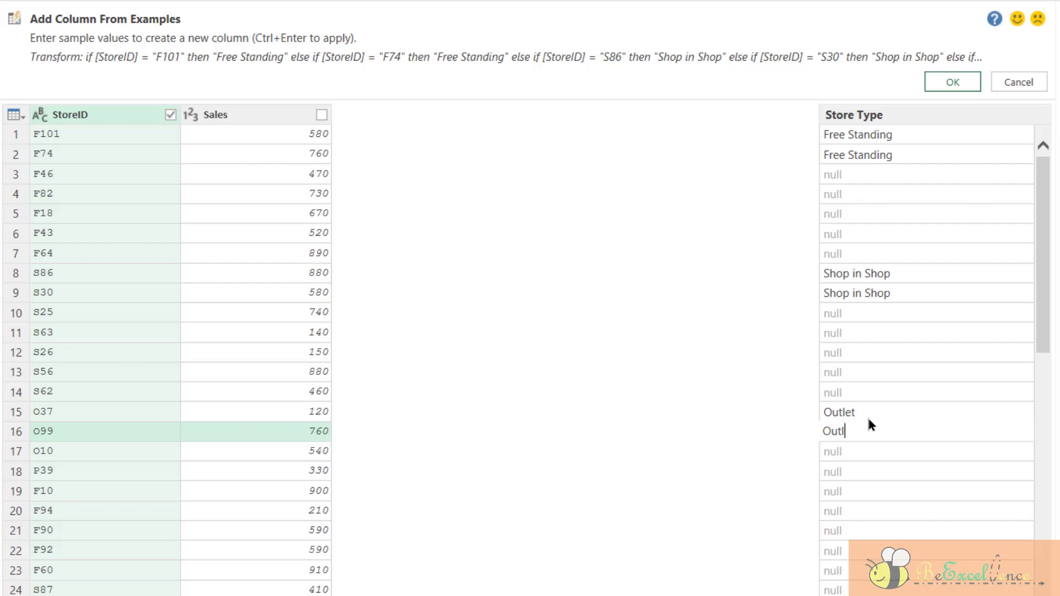
pyautogui.write('et')
pyautogui.press('Return')
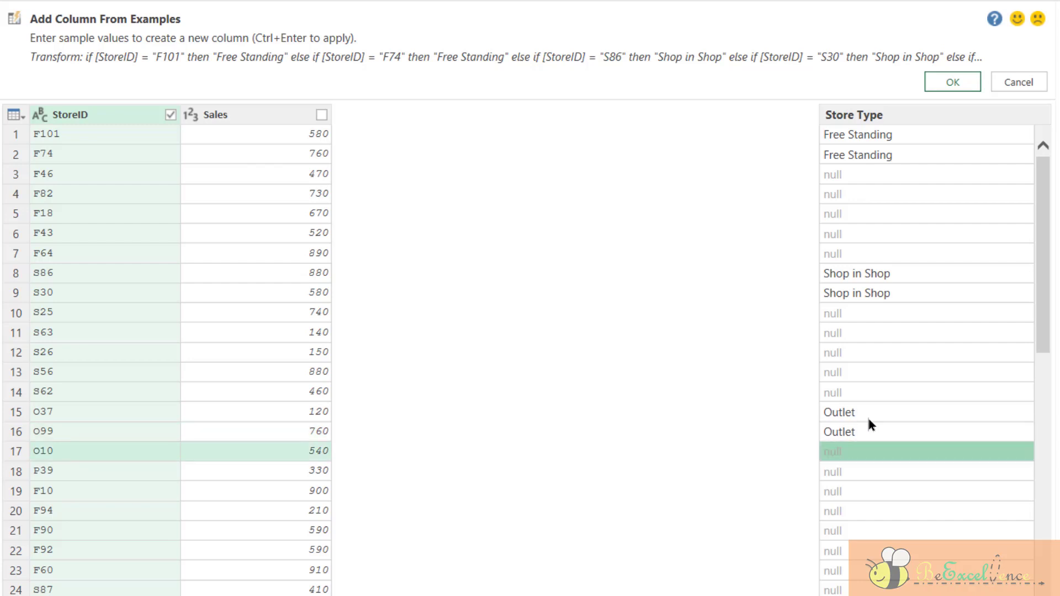
# Give stores P89 and P35 (rows 31 and 32) the Store Type example Pop Up.
pyautogui.press('Down')
pyautogui.press('Down')
pyautogui.press('Down')
pyautogui.press('Down')
pyautogui.press('Down')
pyautogui.press('Down')
pyautogui.press('Down')
pyautogui.press('Down')
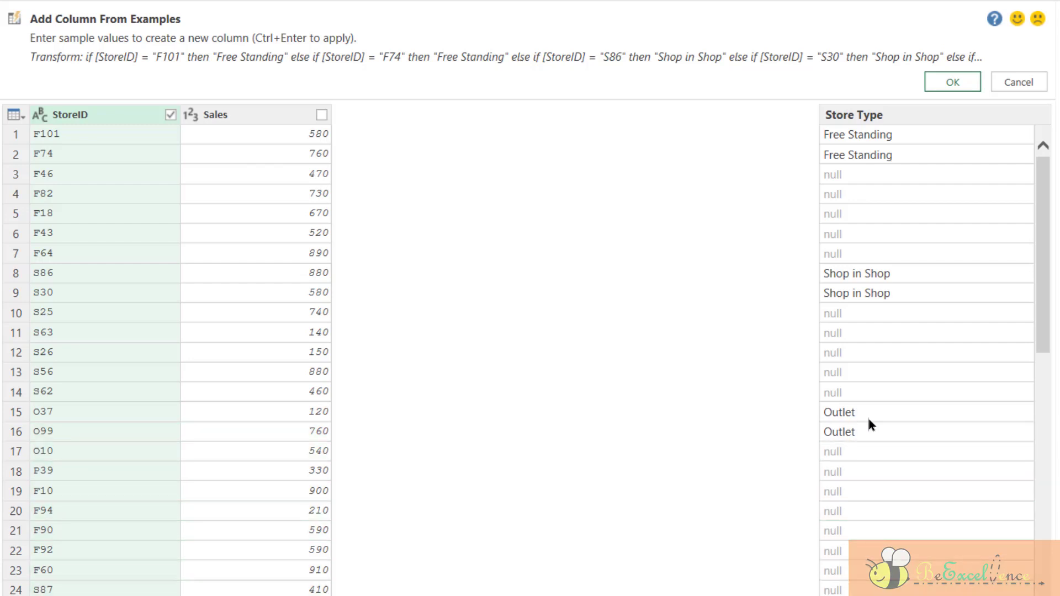
pyautogui.scroll(-2, 868, 419)
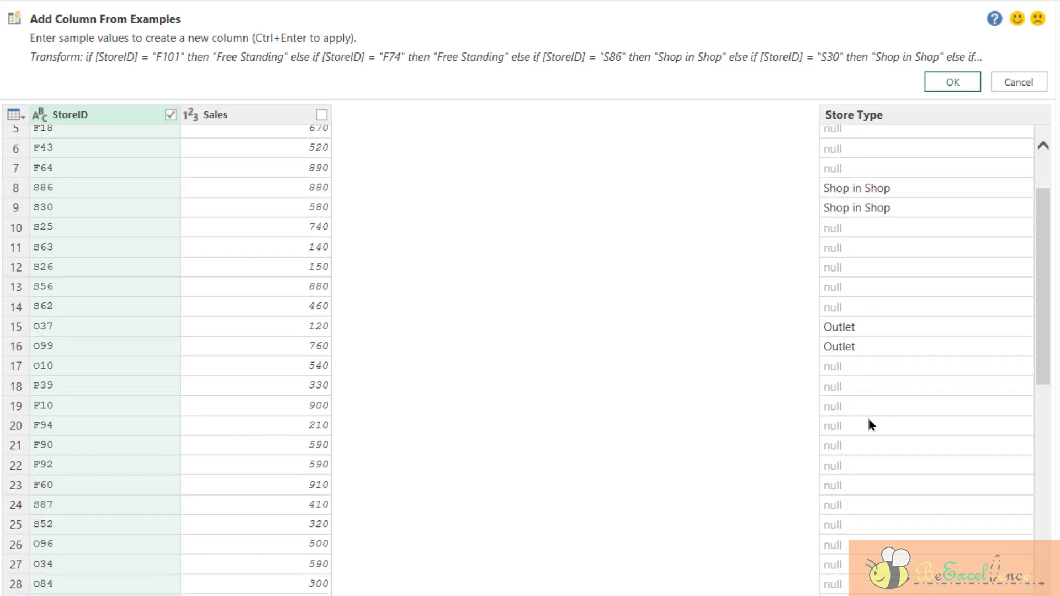
pyautogui.scroll(-1, 869, 424)
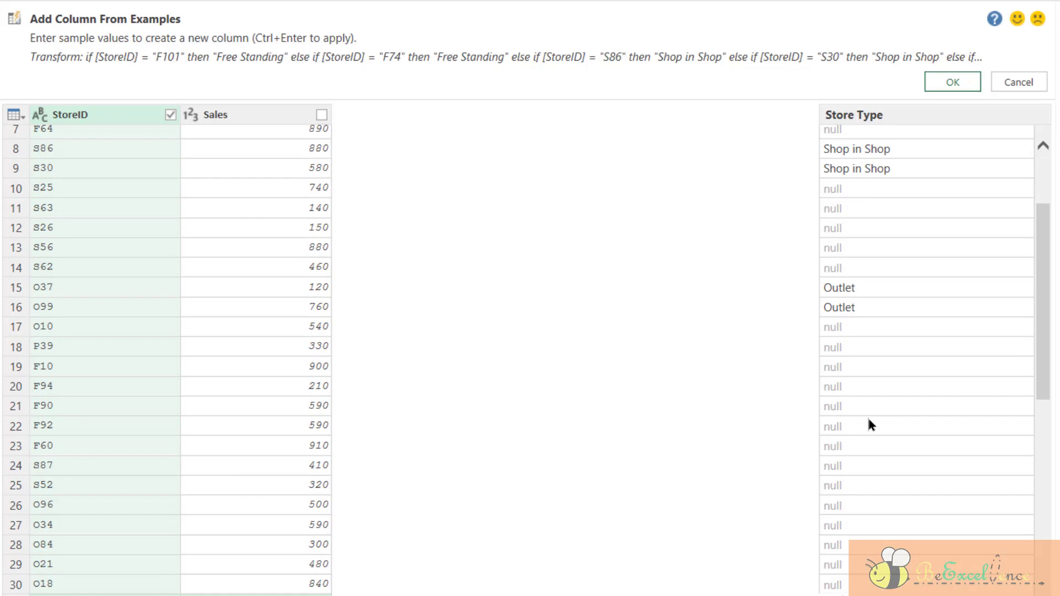
pyautogui.write('Pop Up')
pyautogui.press('Return')
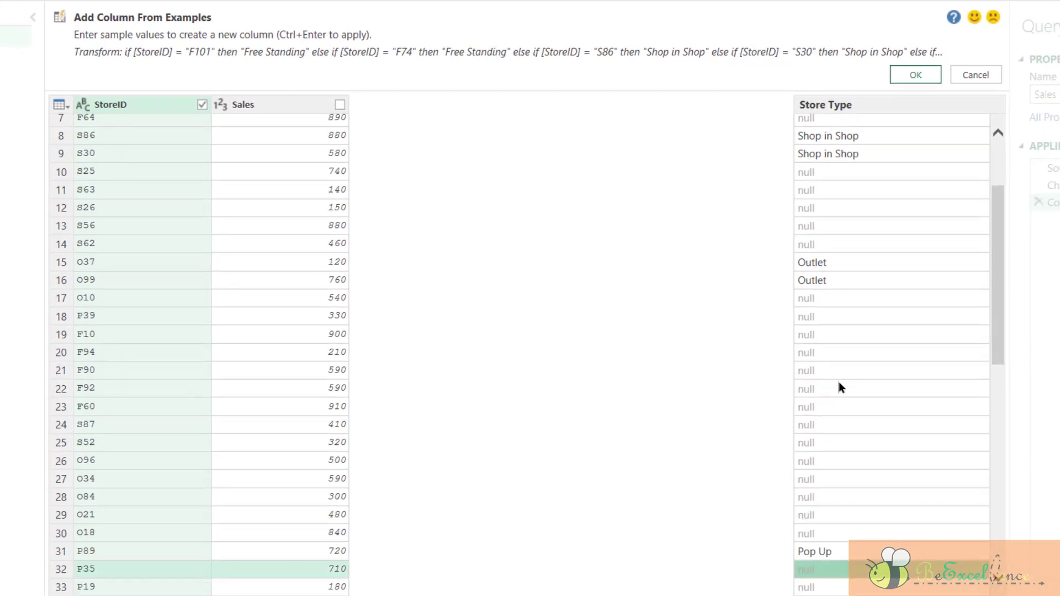
pyautogui.write('Pop Up')
pyautogui.press('Return')
pyautogui.scroll(-4, 837, 379)
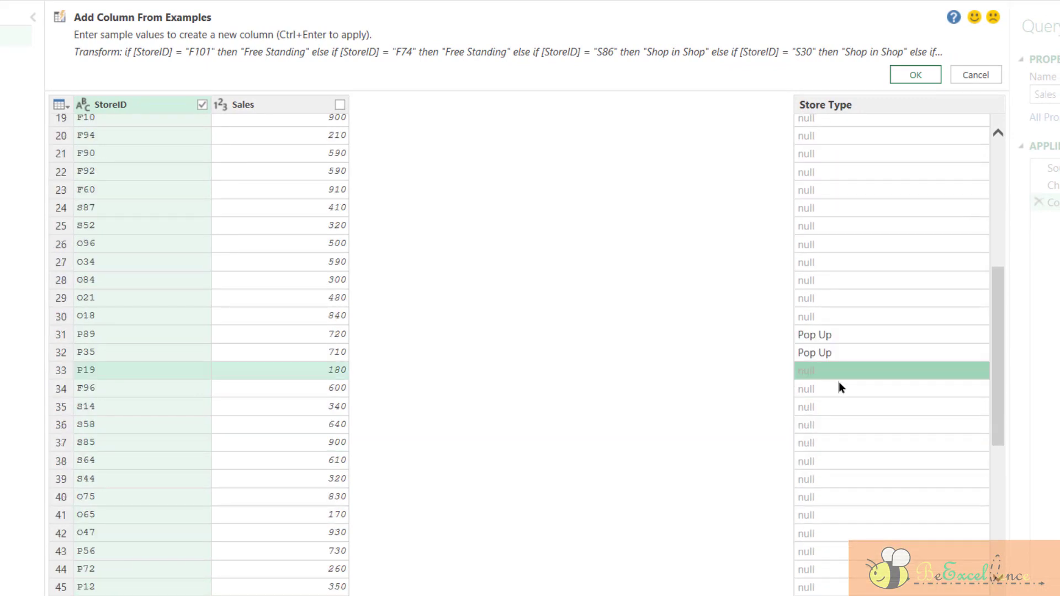
pyautogui.scroll(6, 838, 384)
pyautogui.scroll(-4, 839, 384)
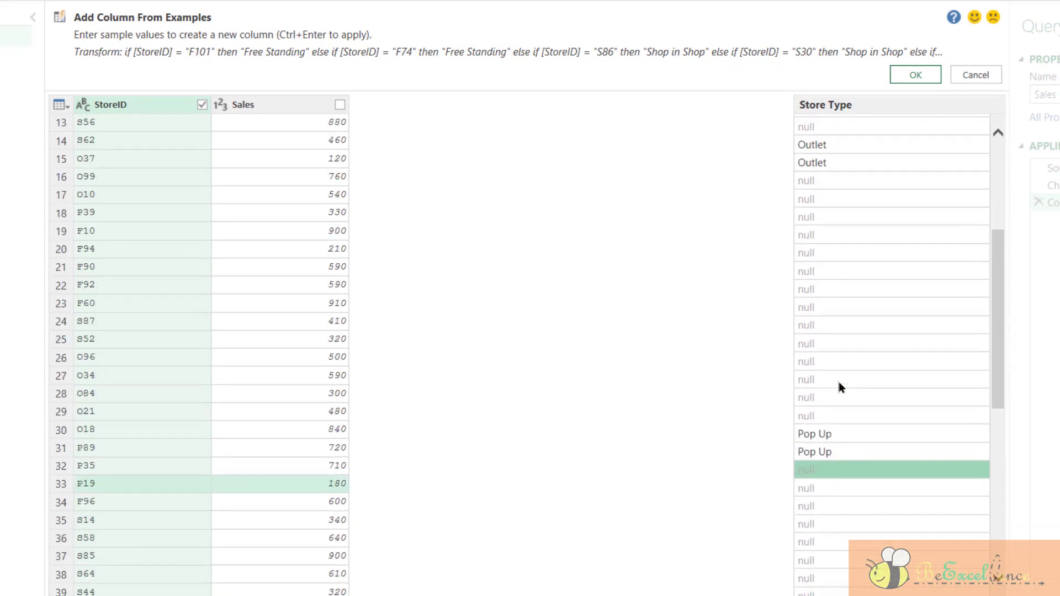
pyautogui.scroll(-3, 839, 388)
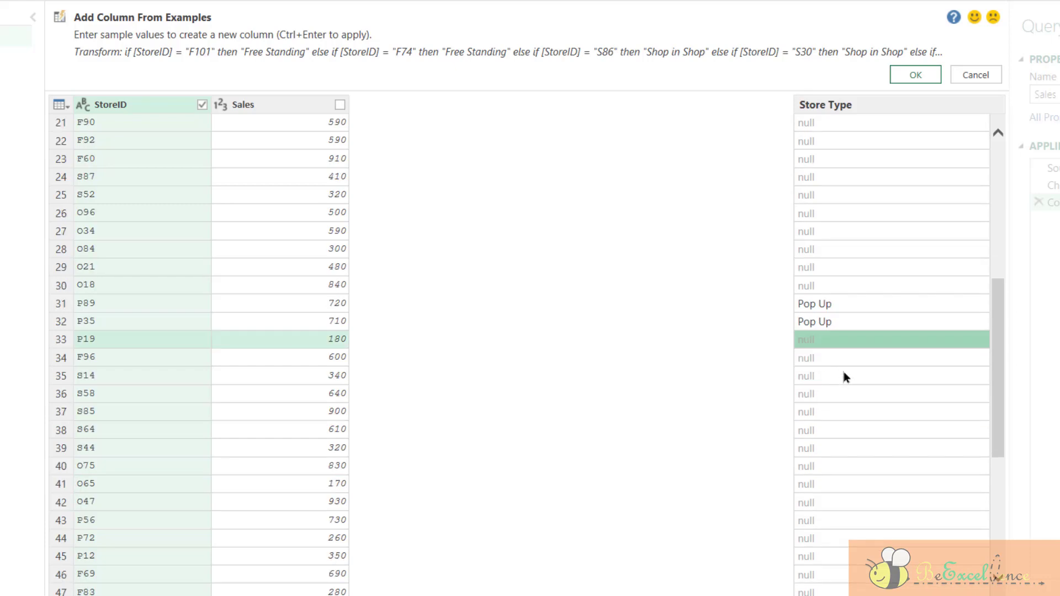
# Add Store Type examples Pop Up for P19 (row 33) and Shop in Shop for S14 (row 35).
pyautogui.write('Pop')
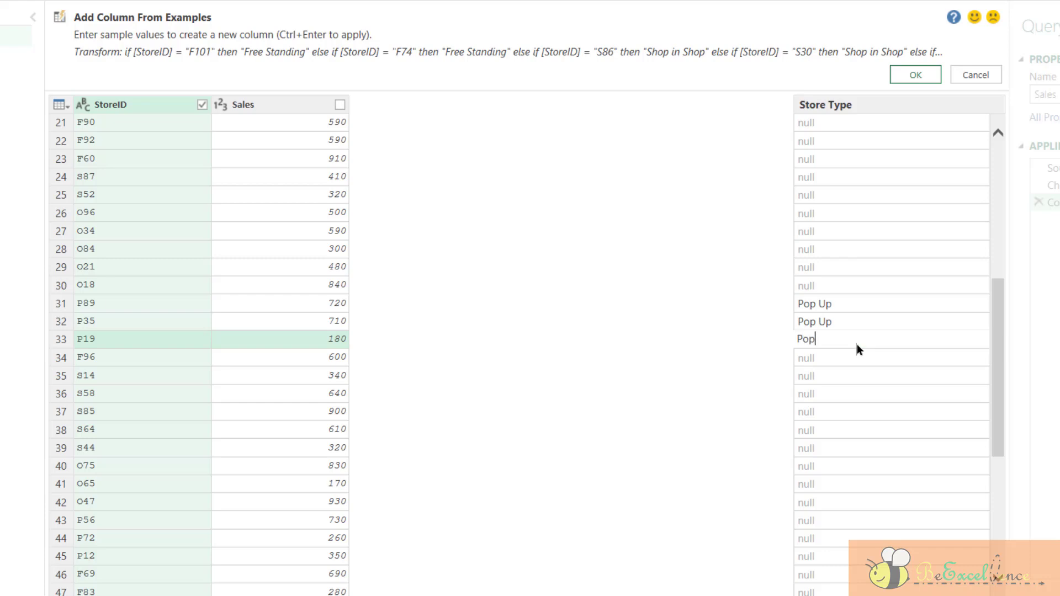
pyautogui.write(' Up')
pyautogui.press('Return')
pyautogui.press('Down')
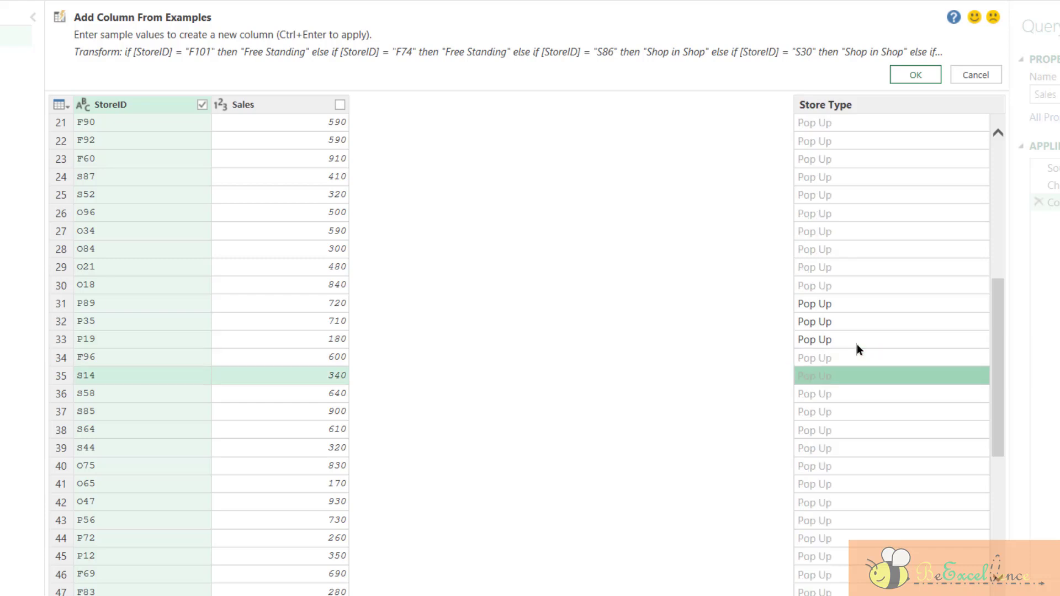
pyautogui.write('S')
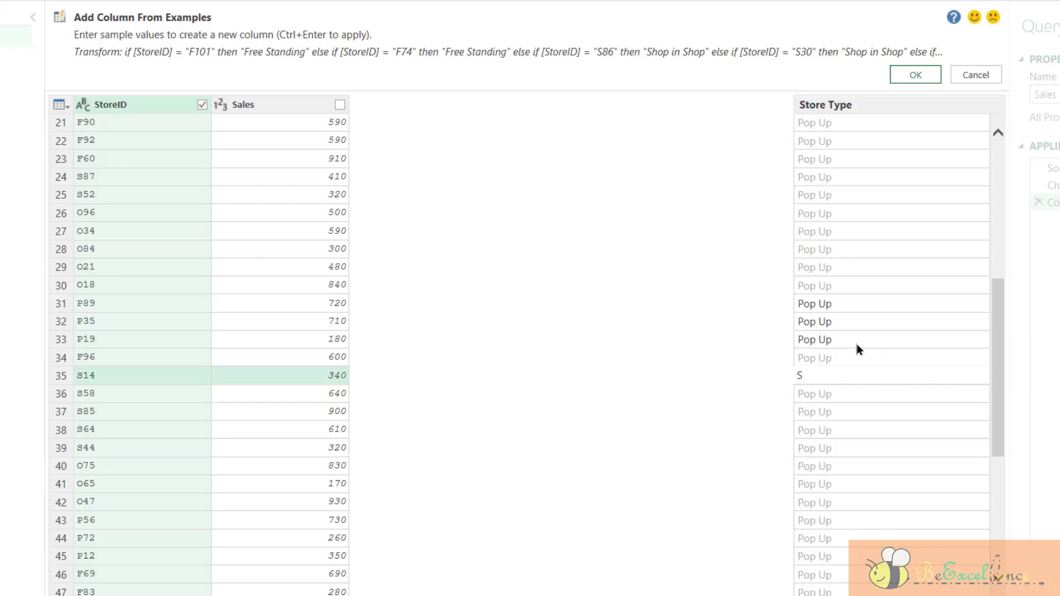
pyautogui.write('hop')
pyautogui.press('BackSpace')
pyautogui.press('BackSpace')
pyautogui.press('BackSpace')
pyautogui.write('hop in Shop')
pyautogui.press('Return')
# Add Outlet for O75 (row 40) and Pop Up for P56 (row 43).
pyautogui.press('Down')
pyautogui.press('Down')
pyautogui.press('Down')
pyautogui.press('Down')
pyautogui.write('Outlet')
pyautogui.press('Return')
pyautogui.press('Down')
pyautogui.press('Down')
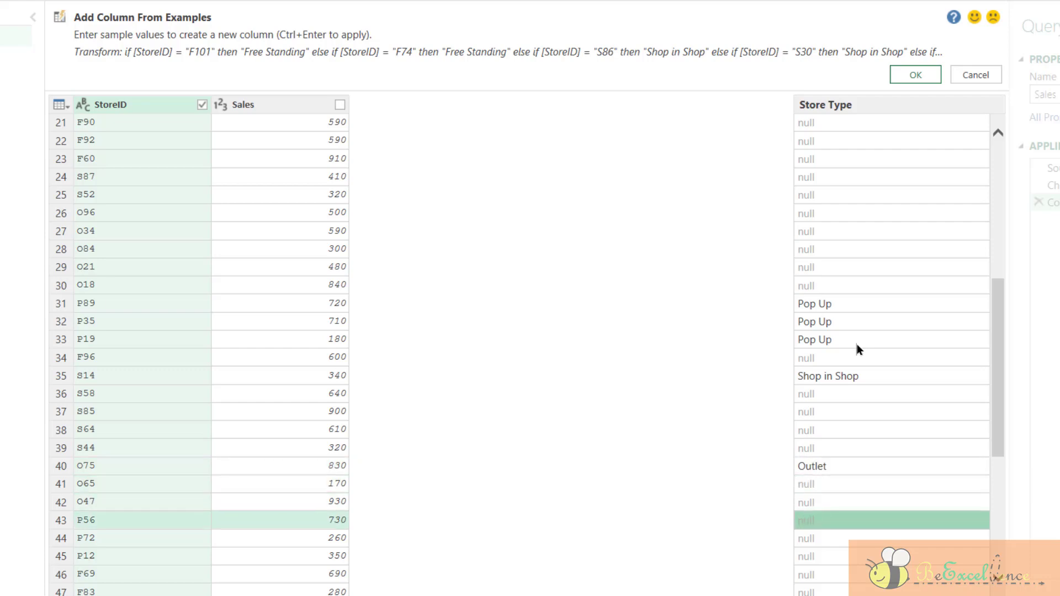
pyautogui.write('Pop Up')
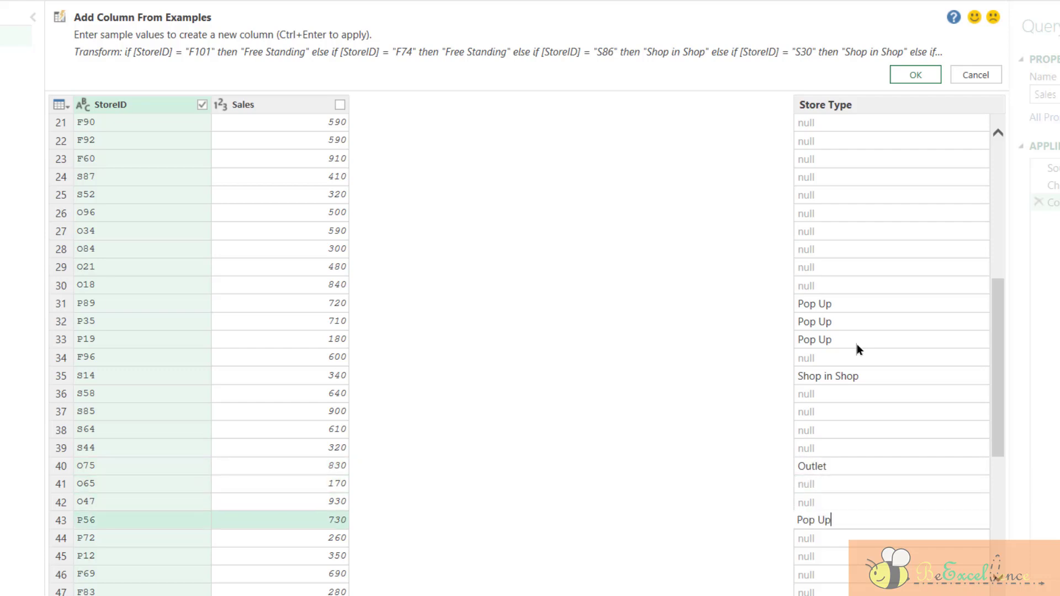
pyautogui.press('Return')
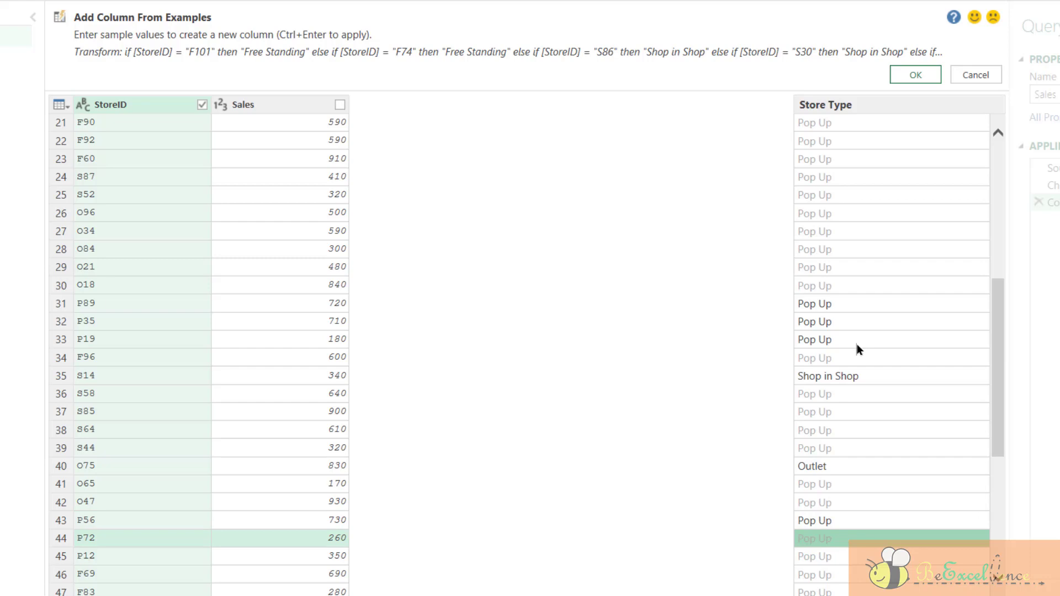
pyautogui.scroll(7, 857, 348)
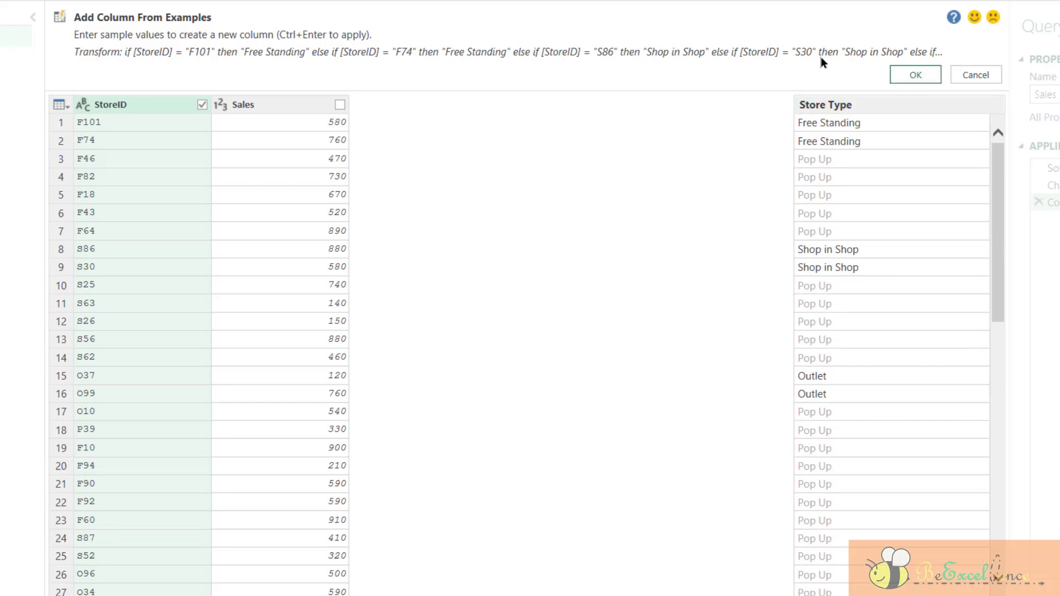
# Commit Store Type as an Added Conditional Column step and expand its full if-then formula.
pyautogui.click(920, 81)
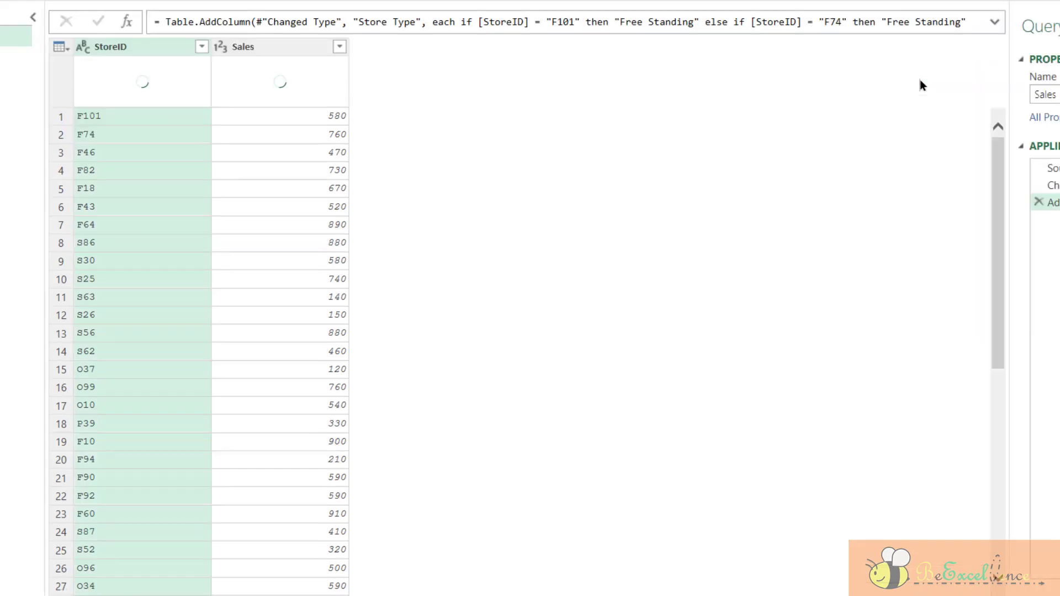
pyautogui.click(995, 22)
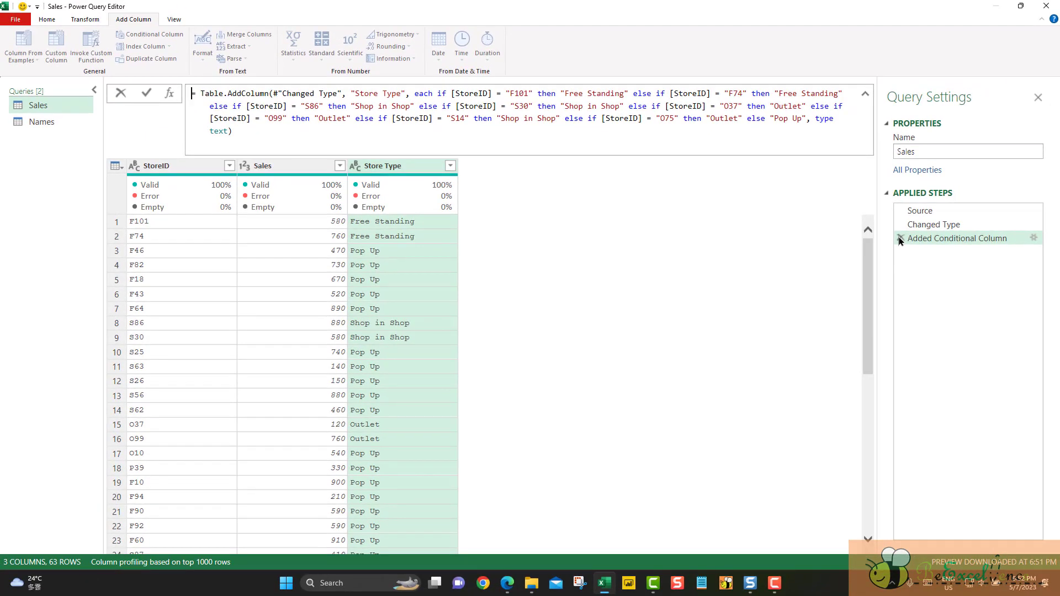
# Delete the Added Conditional Column step and show the Column From Examples choices for StoreID.
pyautogui.click(900, 239)
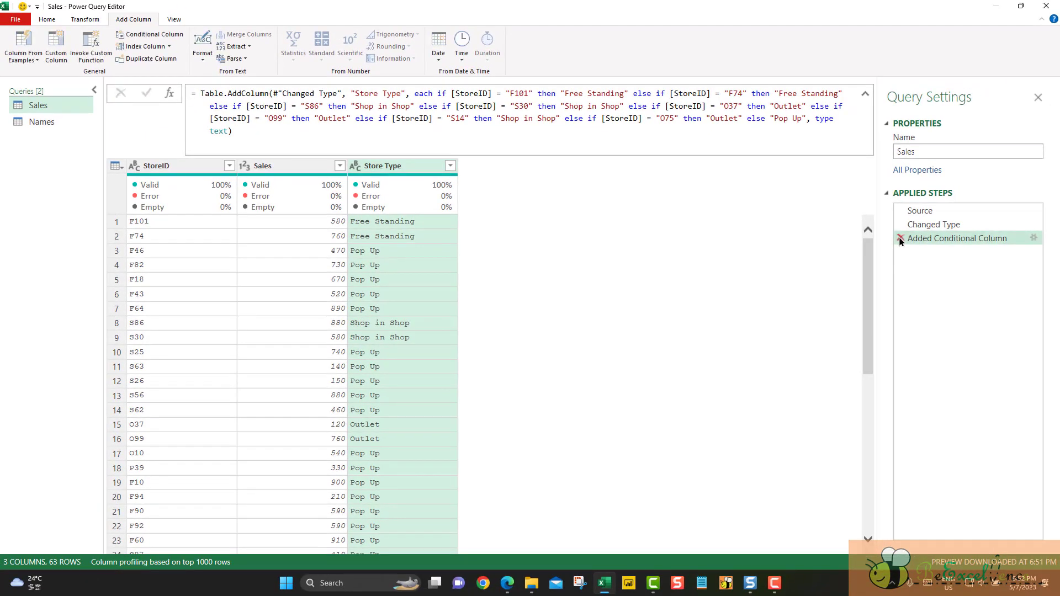
pyautogui.click(901, 240)
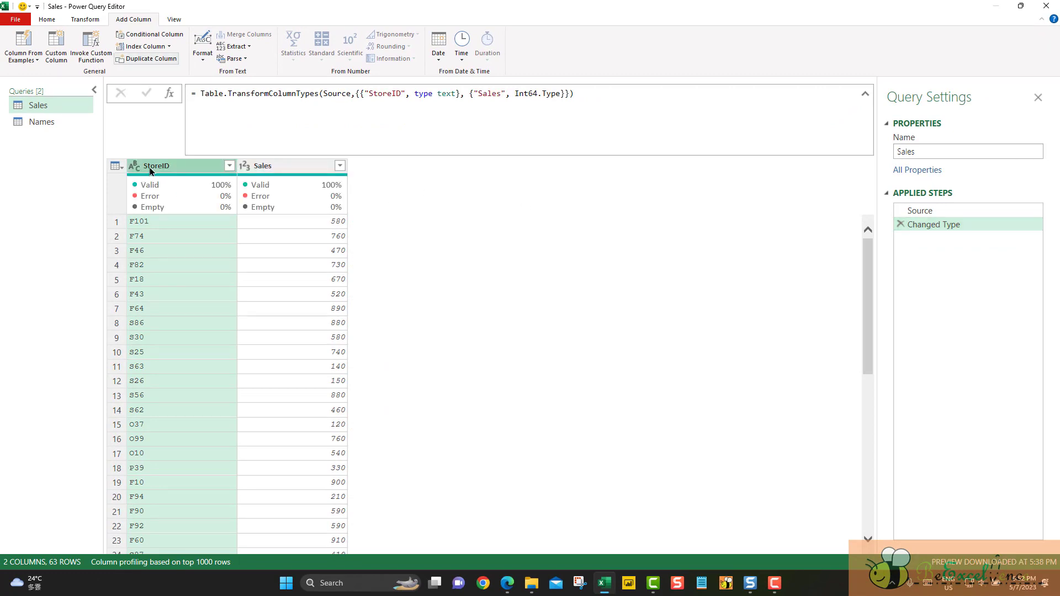
pyautogui.click(28, 62)
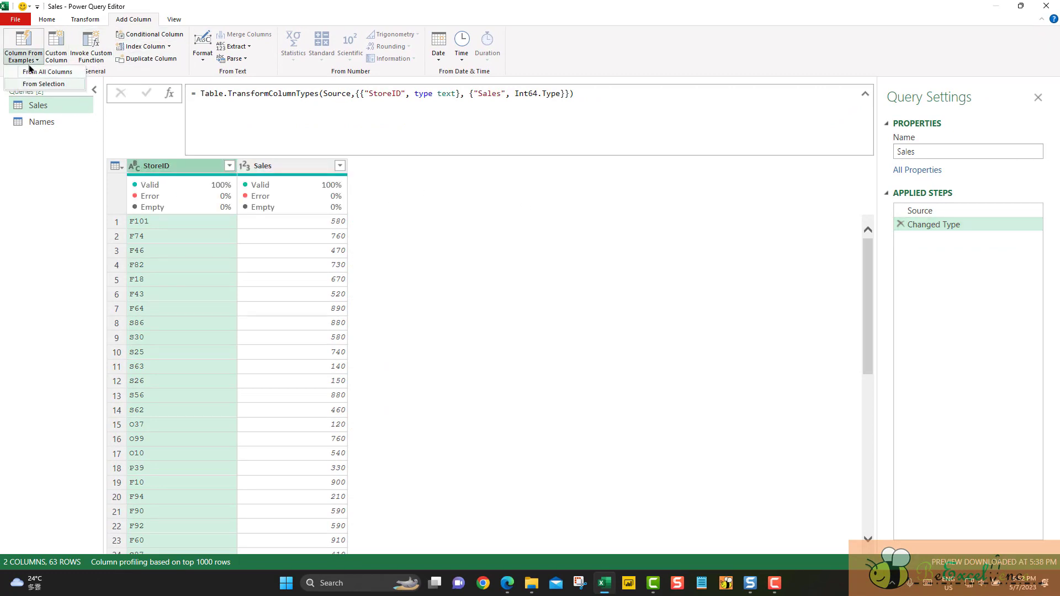
# Build a From Selection example column on StoreID with F for row 1 and S for row 8.
pyautogui.click(44, 84)
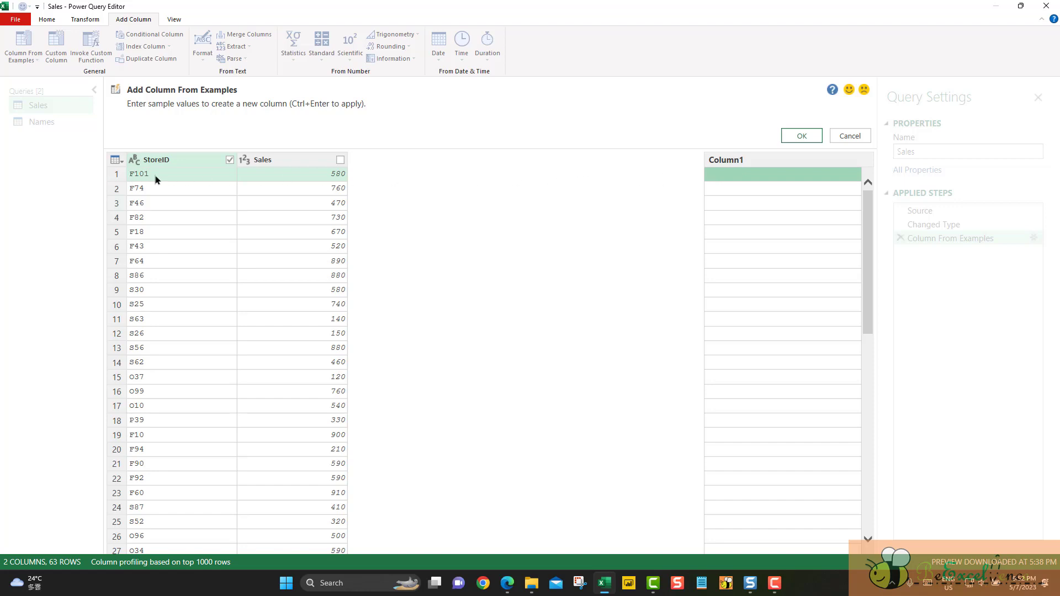
pyautogui.write('F')
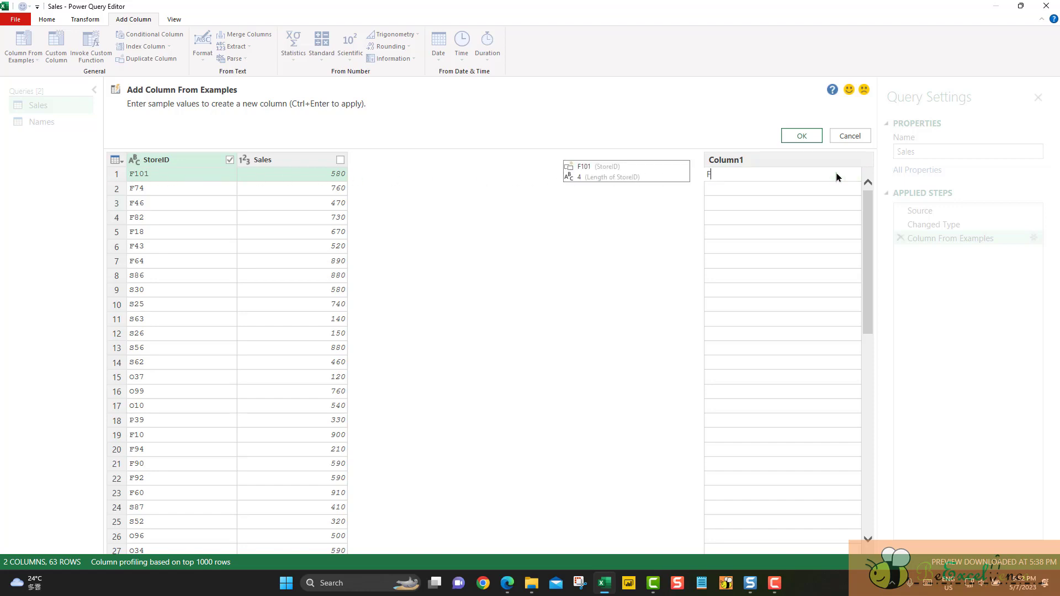
pyautogui.press('Return')
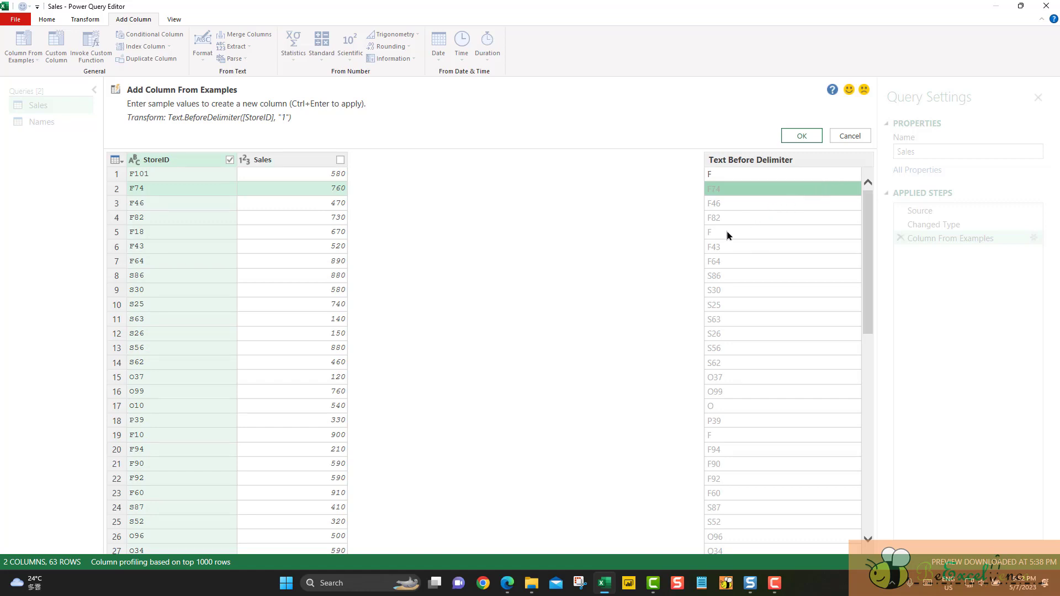
pyautogui.click(730, 276)
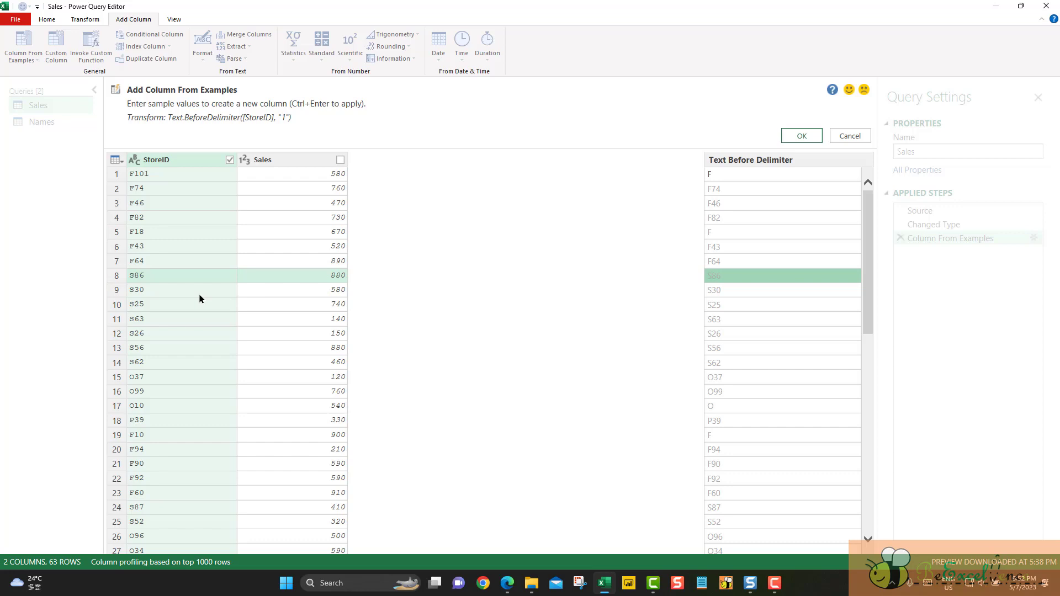
pyautogui.write('S')
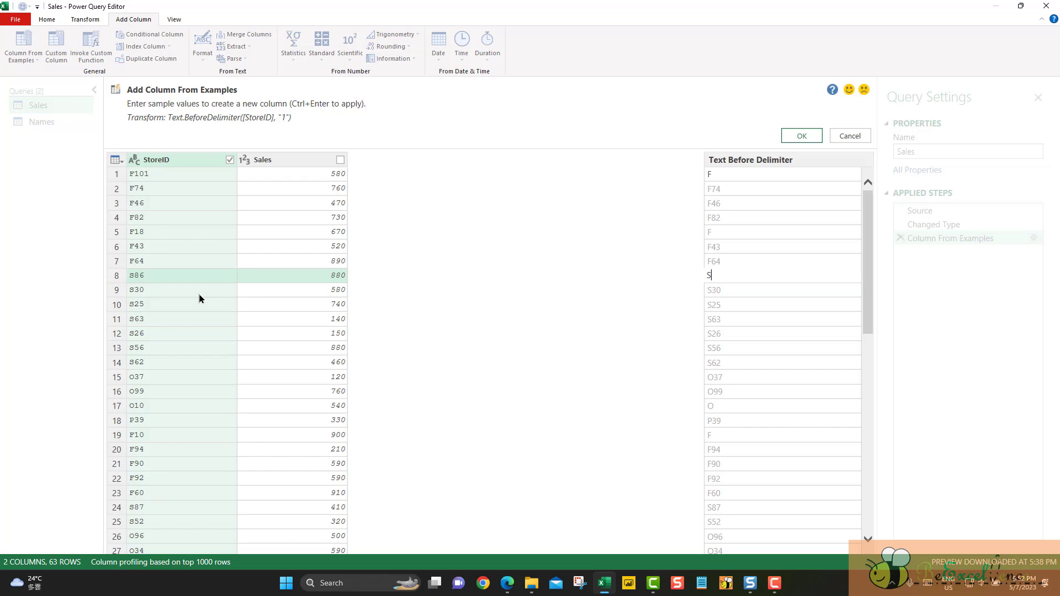
pyautogui.press('Return')
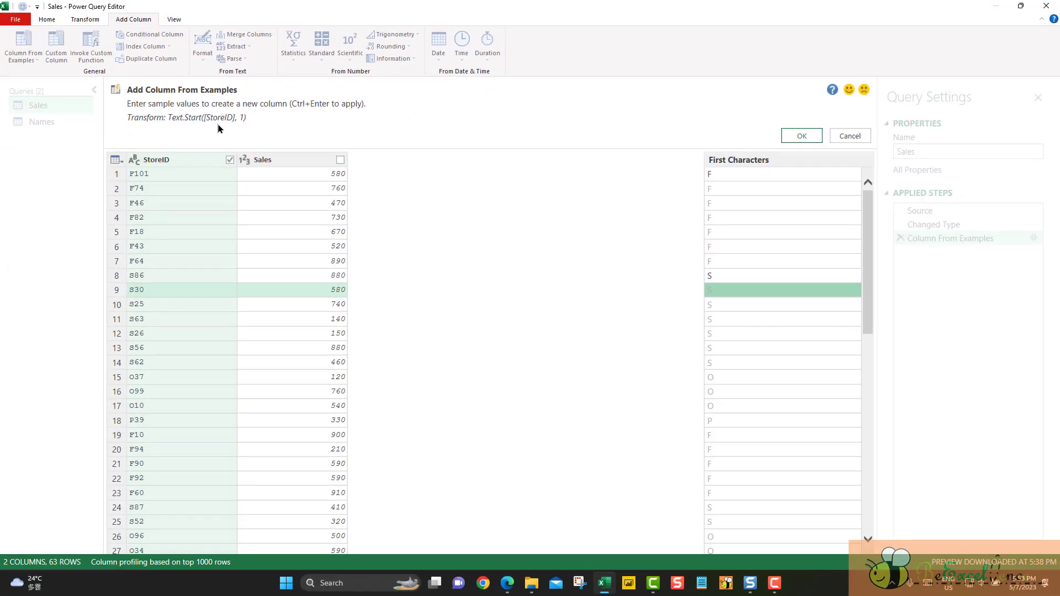
# Commit the First Characters column and start a new From Selection example column based on it.
pyautogui.click(810, 138)
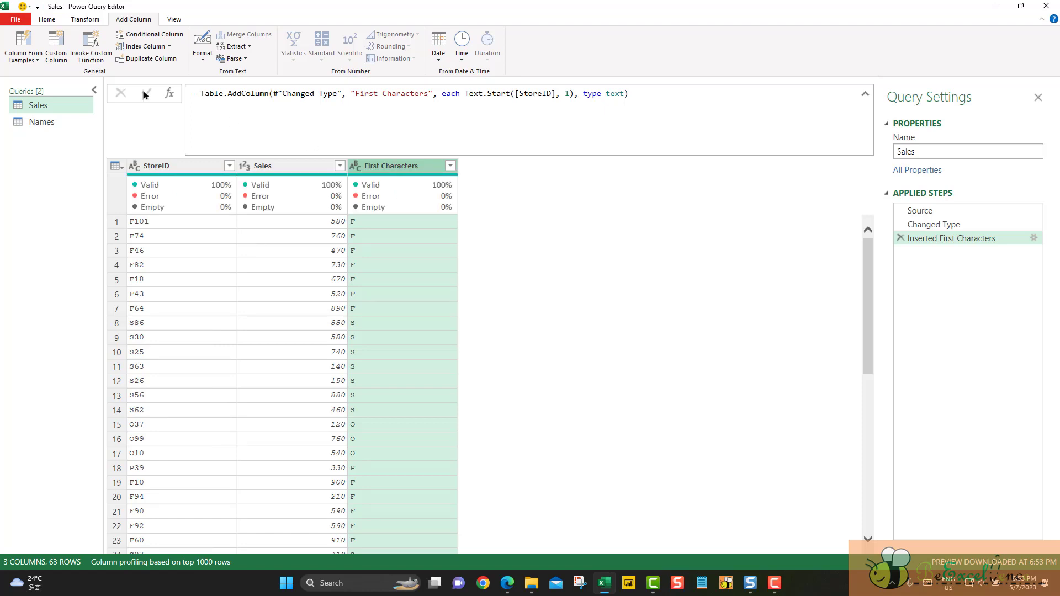
pyautogui.click(31, 61)
pyautogui.click(43, 84)
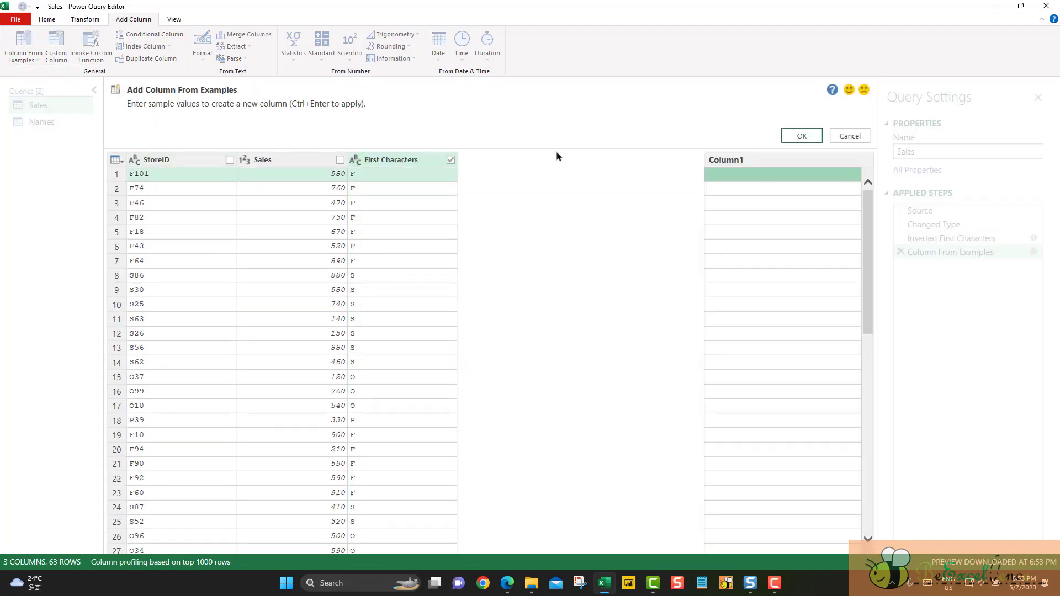
# Name the example column Store Type, entering Free Standing for row 1 and Shop in Shop for row 8.
pyautogui.doubleClick(749, 163)
pyautogui.write('Store Type')
pyautogui.press('Return')
pyautogui.write('Free Sta')
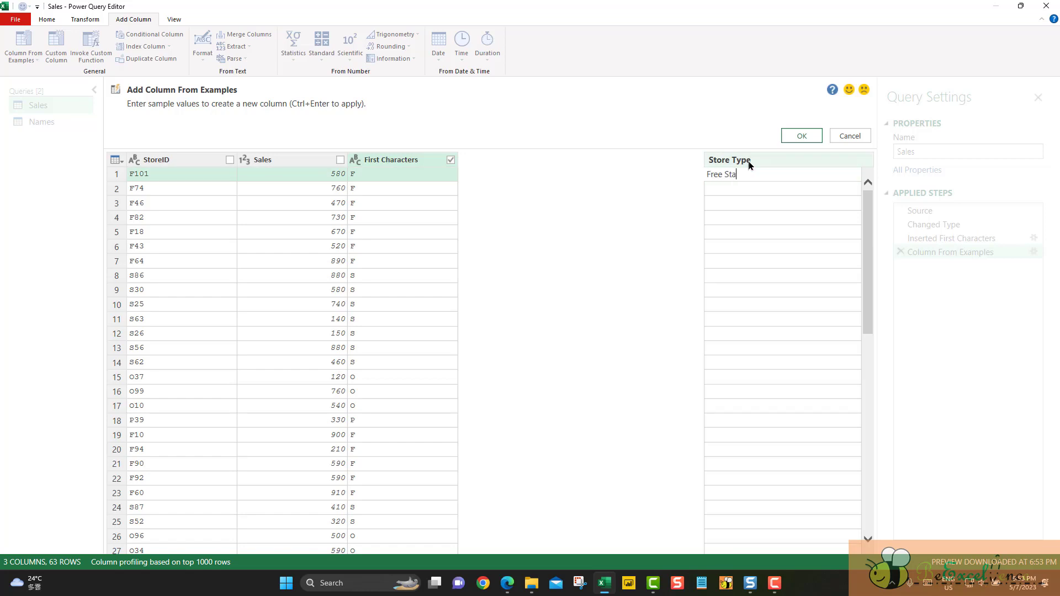
pyautogui.write('nding')
pyautogui.press('Return')
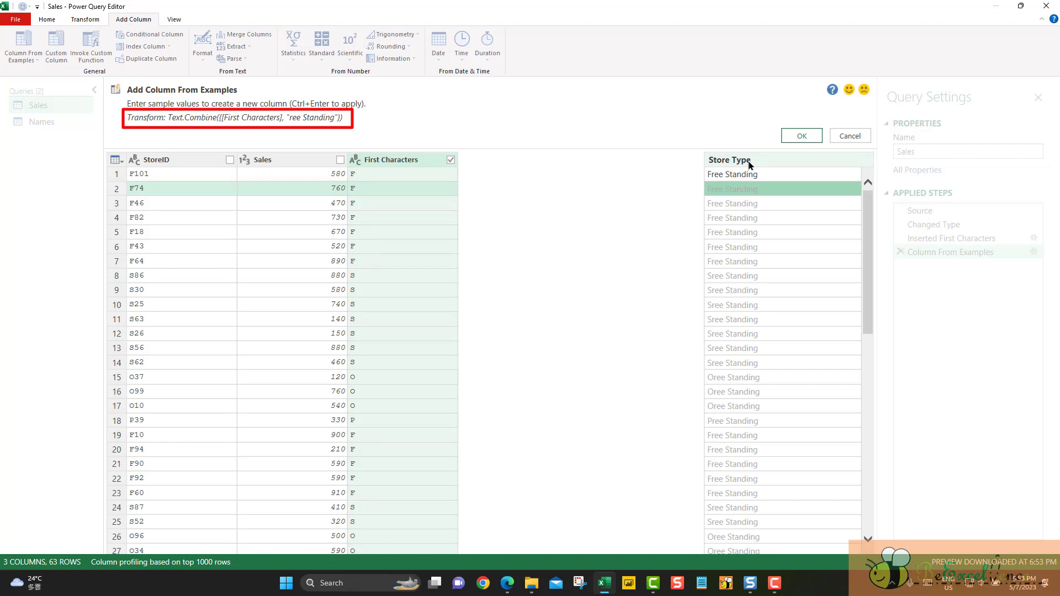
pyautogui.press('Down')
pyautogui.press('Down')
pyautogui.press('Down')
pyautogui.press('Down')
pyautogui.press('Down')
pyautogui.press('Down')
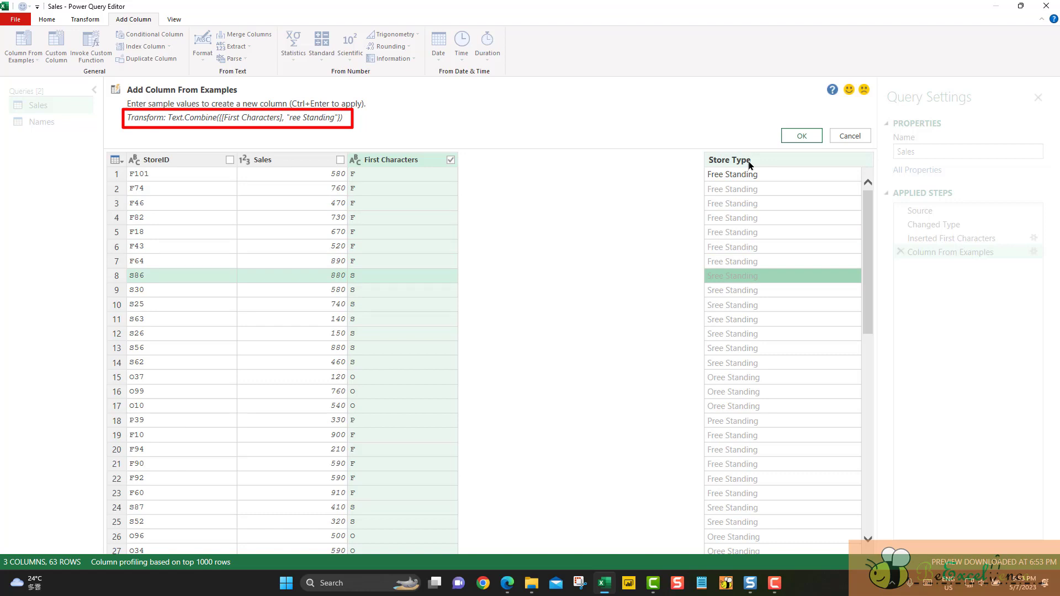
pyautogui.write('Shopp')
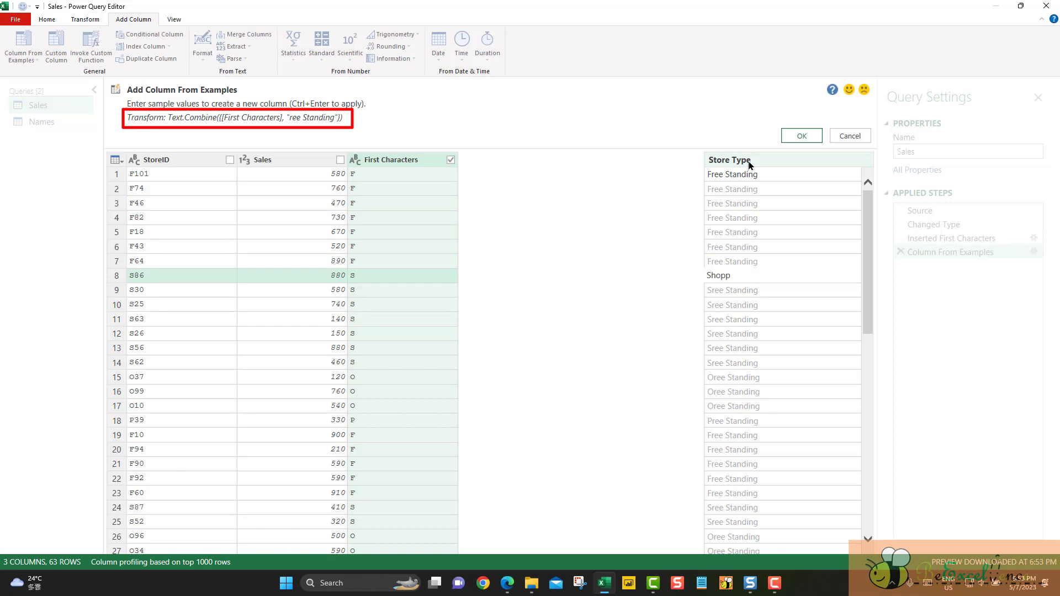
pyautogui.press('BackSpace')
pyautogui.write('in Shop')
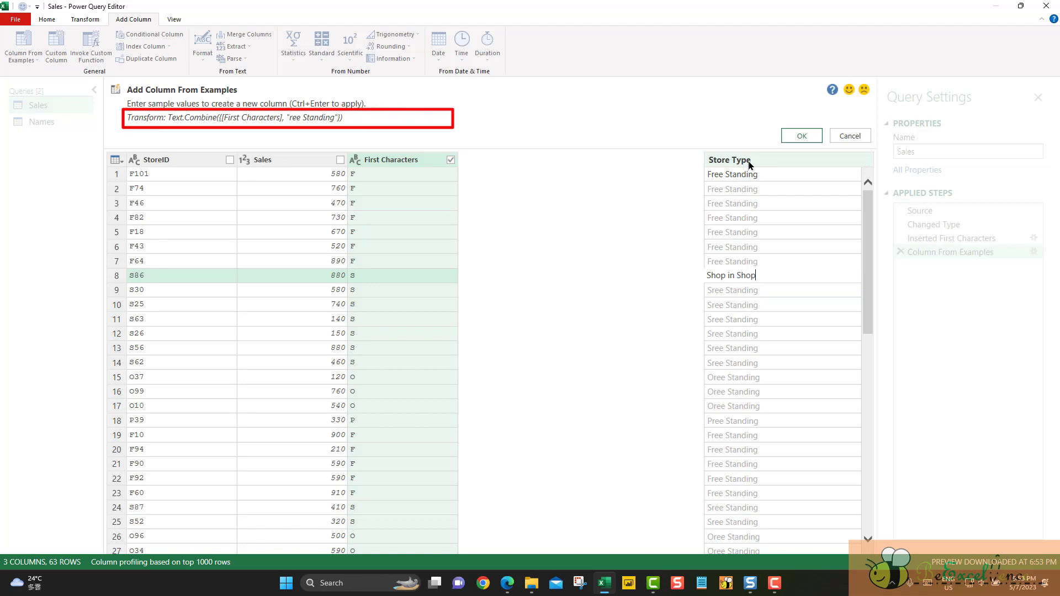
pyautogui.press('Return')
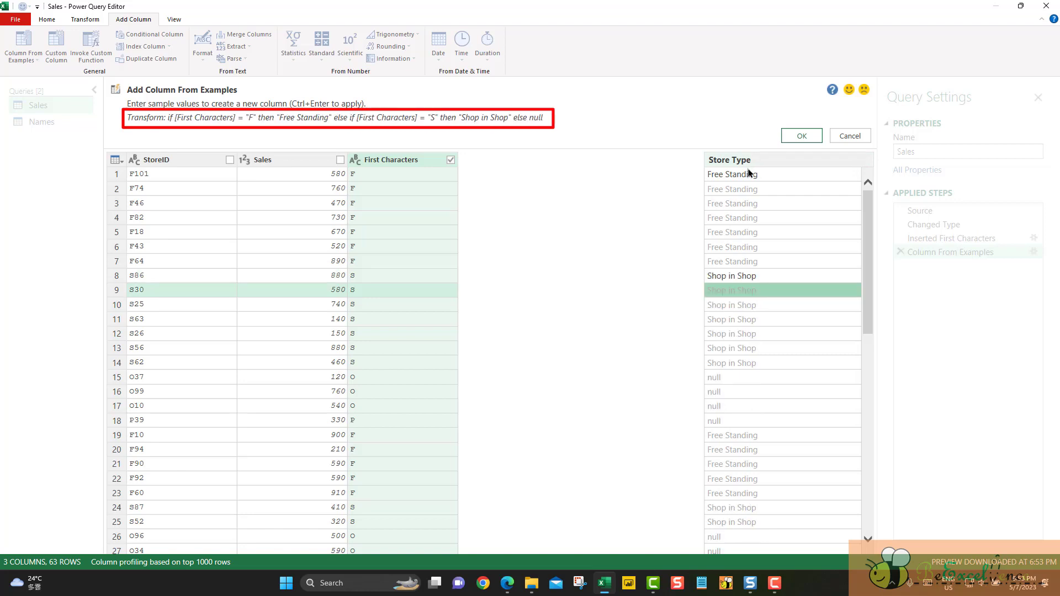
# Add Outlet for row 15 and Pop Up for row 31, then commit the Store Type column.
pyautogui.scroll(-2, 742, 229)
pyautogui.click(739, 320)
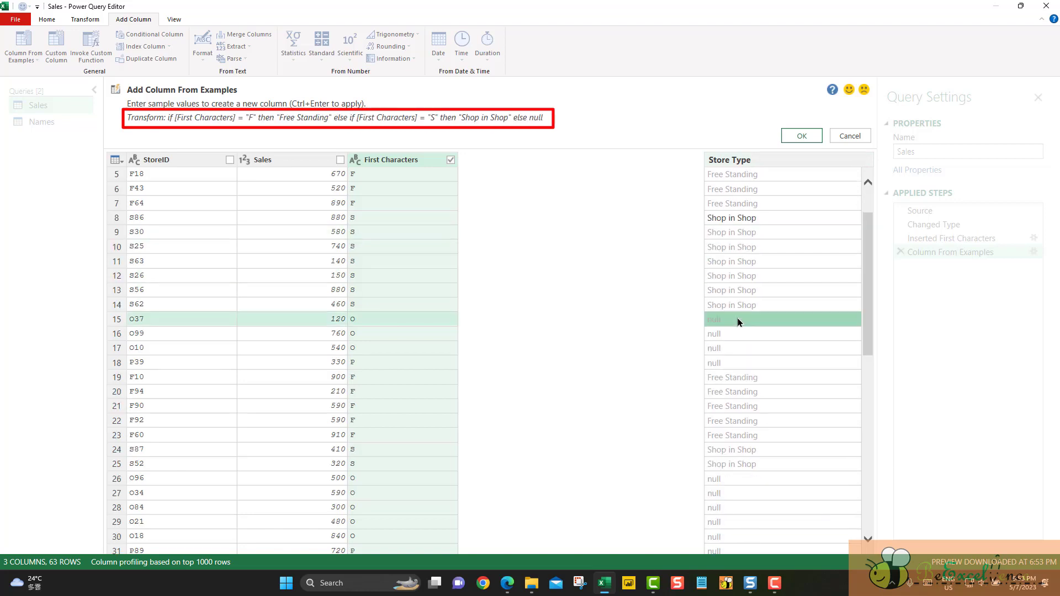
pyautogui.click(738, 322)
pyautogui.write('Ou')
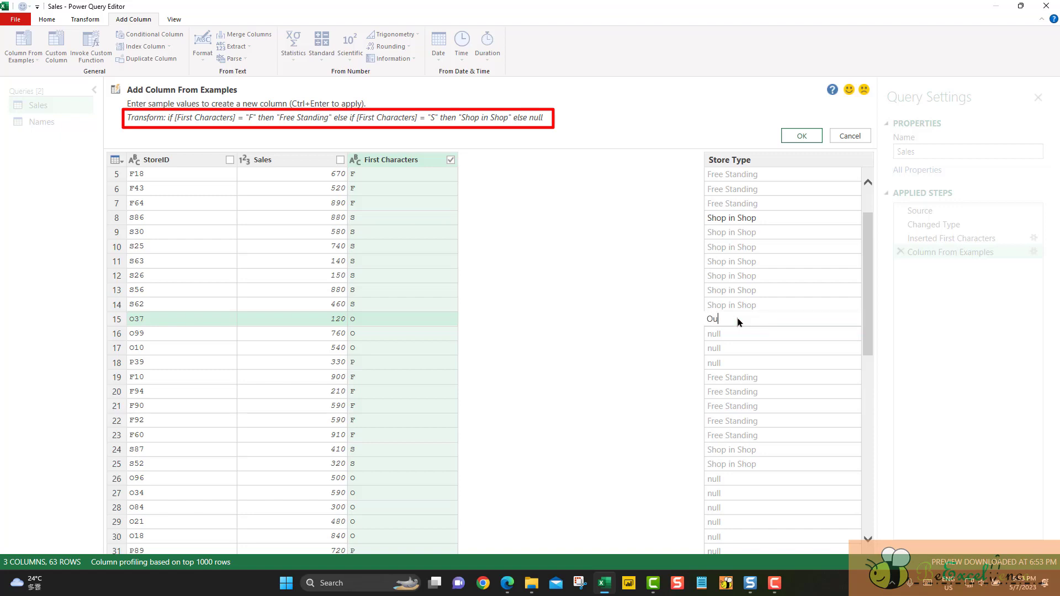
pyautogui.write('tlet')
pyautogui.press('Return')
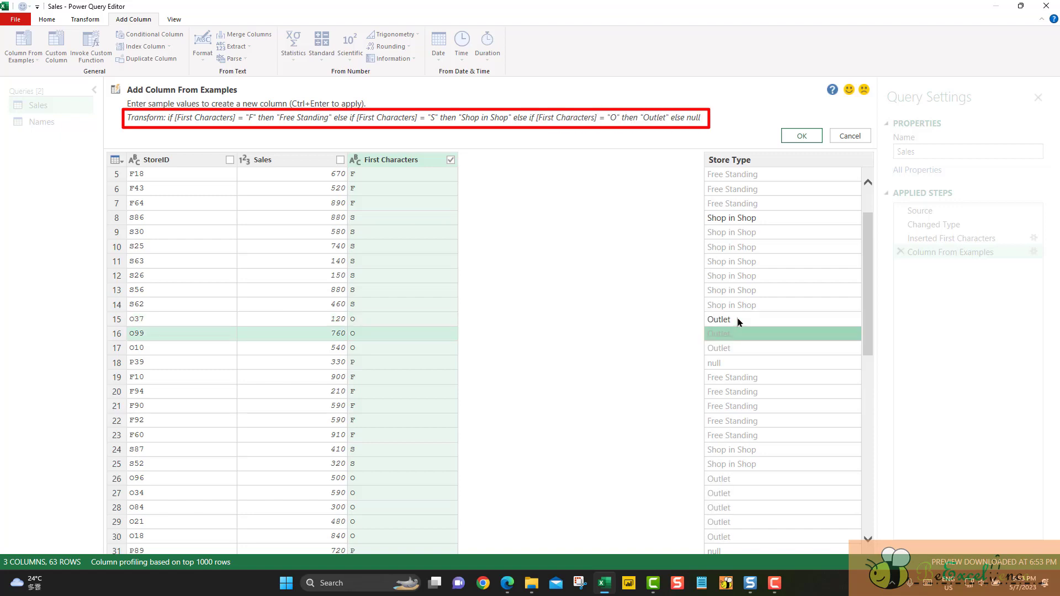
pyautogui.scroll(-3, 738, 322)
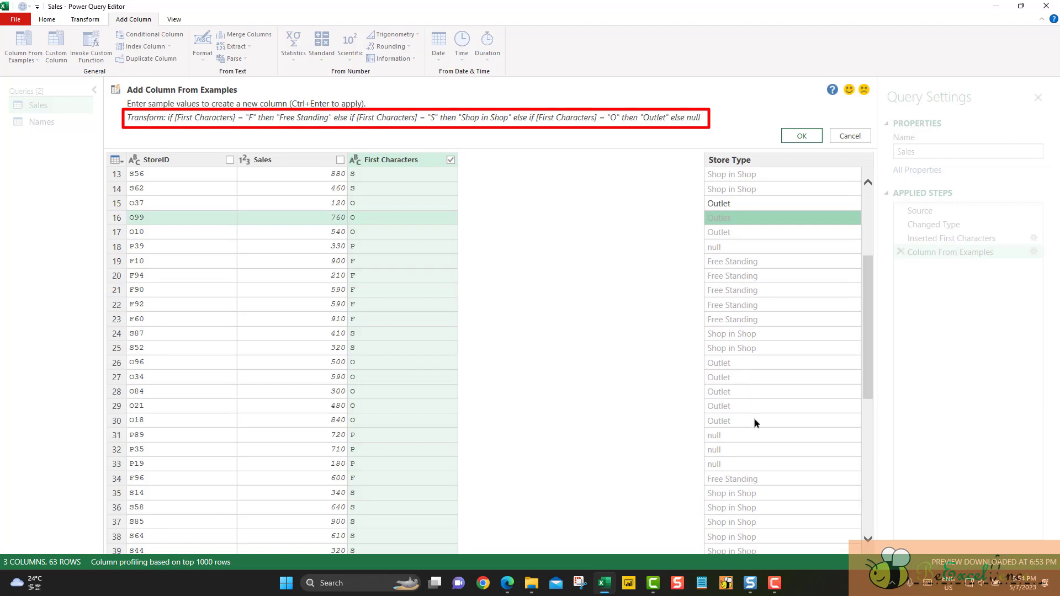
pyautogui.click(758, 437)
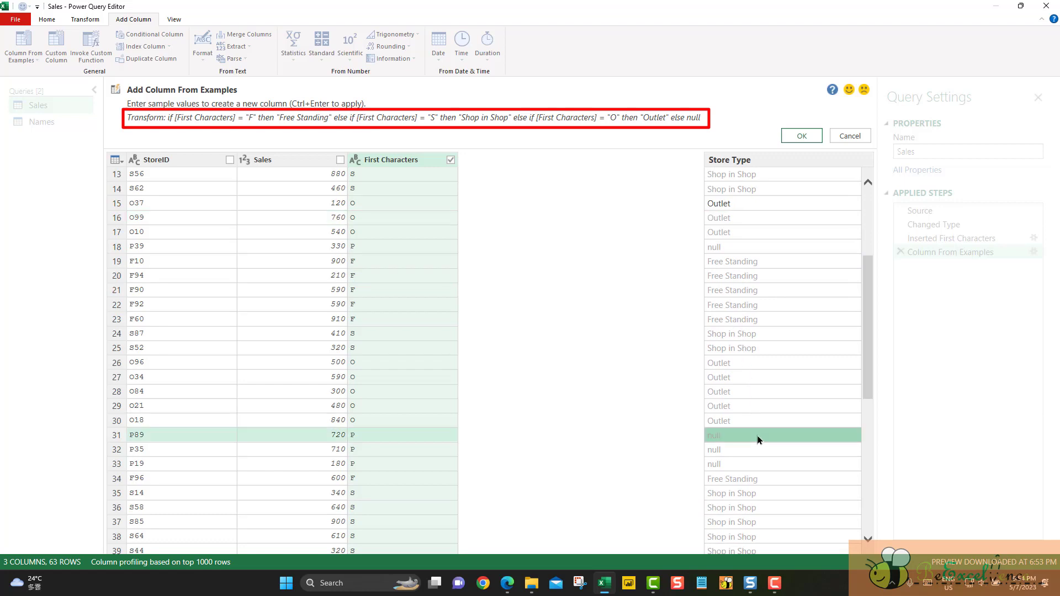
pyautogui.write('Pop Up')
pyautogui.press('Return')
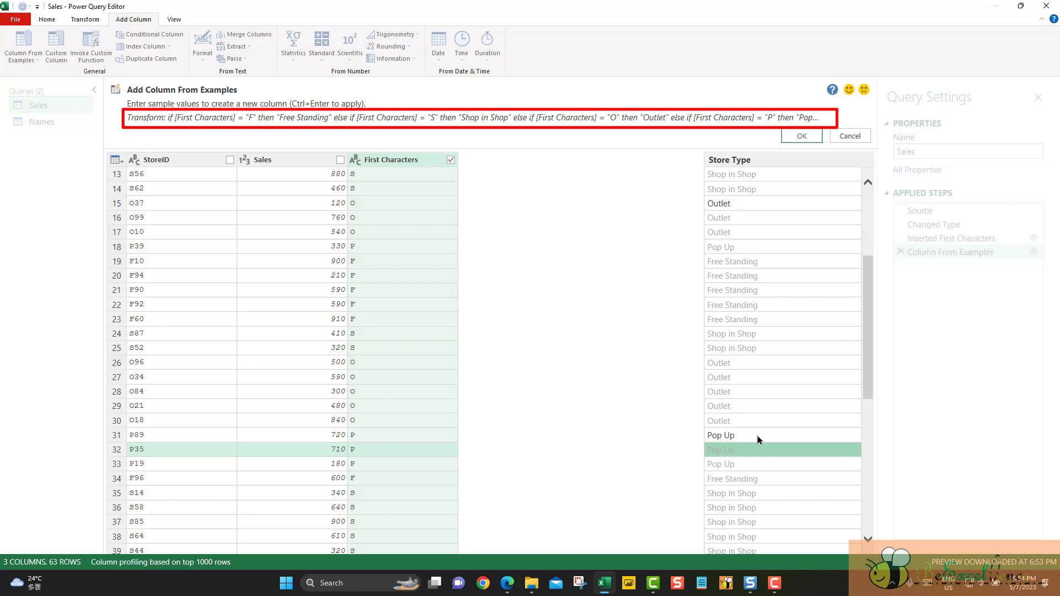
pyautogui.scroll(-8, 757, 437)
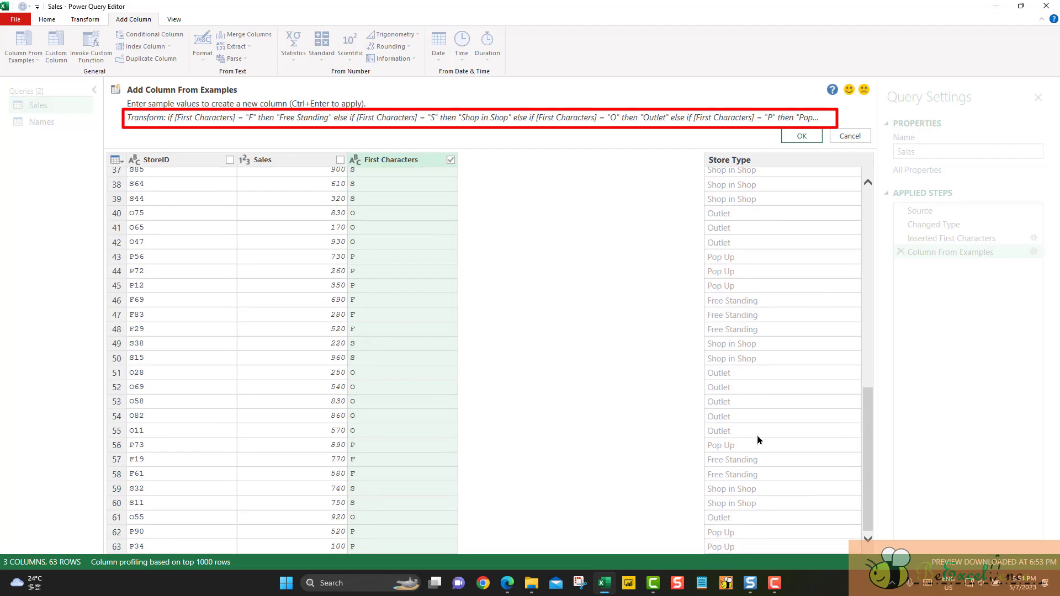
pyautogui.click(810, 136)
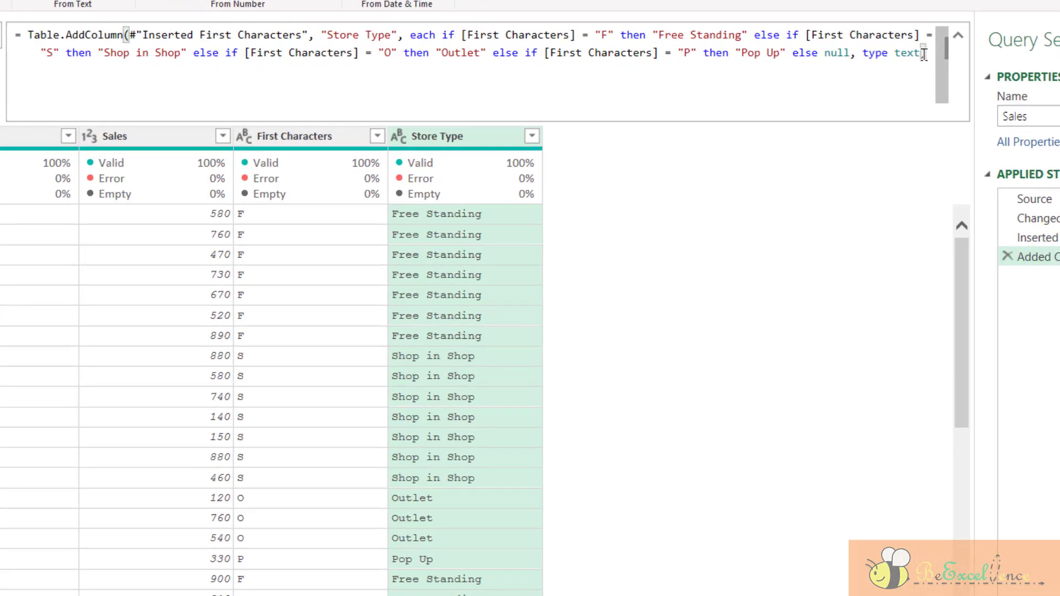
# Replace the null fallback in the Store Type formula with "Others".
pyautogui.click(924, 55)
pyautogui.doubleClick(838, 53)
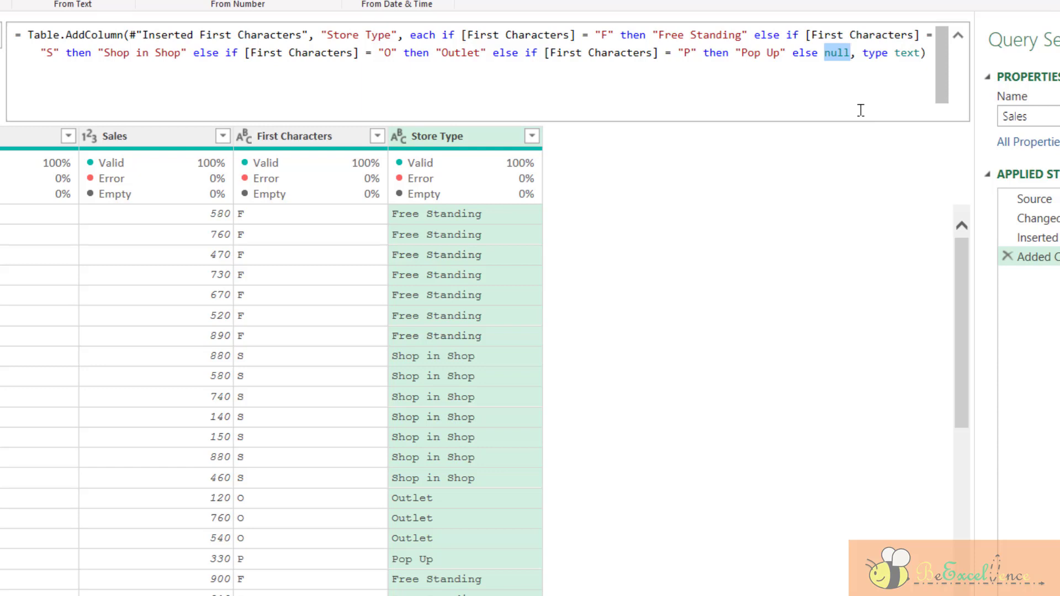
pyautogui.write('"')
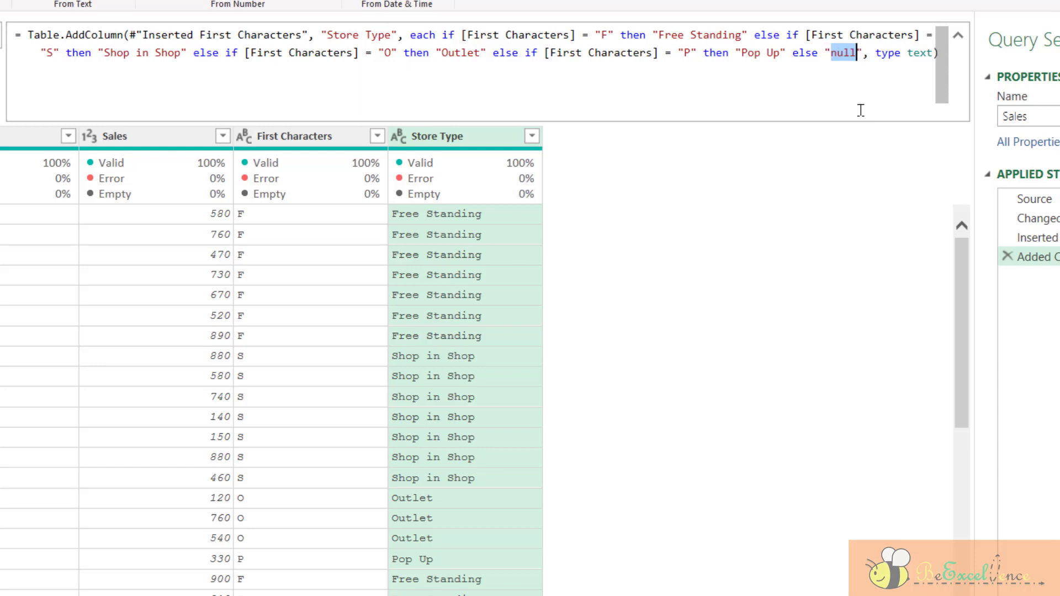
pyautogui.write('Others')
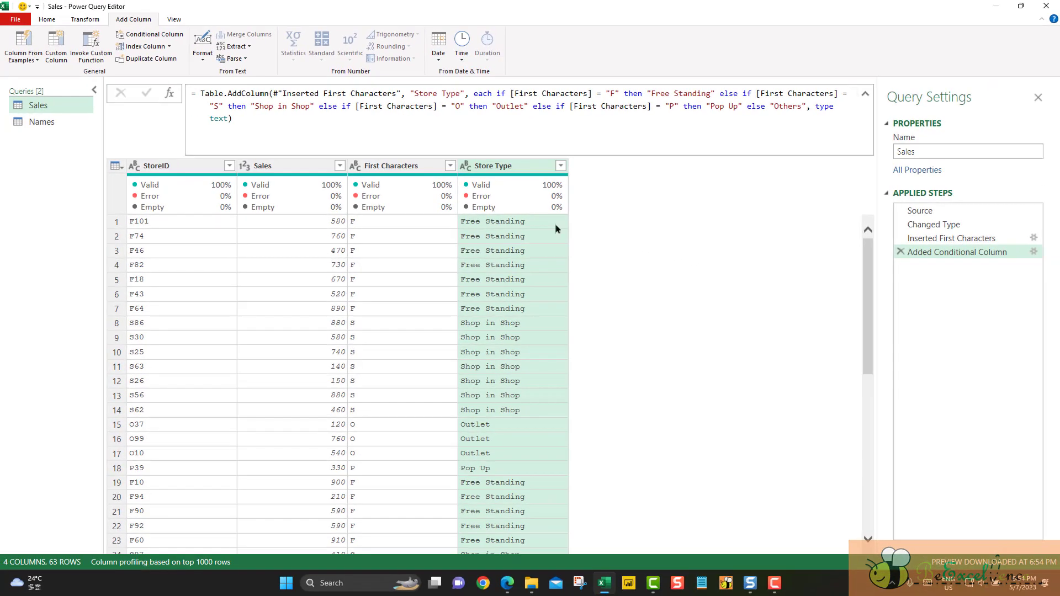
# Start a Sales-based example column named Store Grade and move to the row with Sales 730.
pyautogui.click(297, 168)
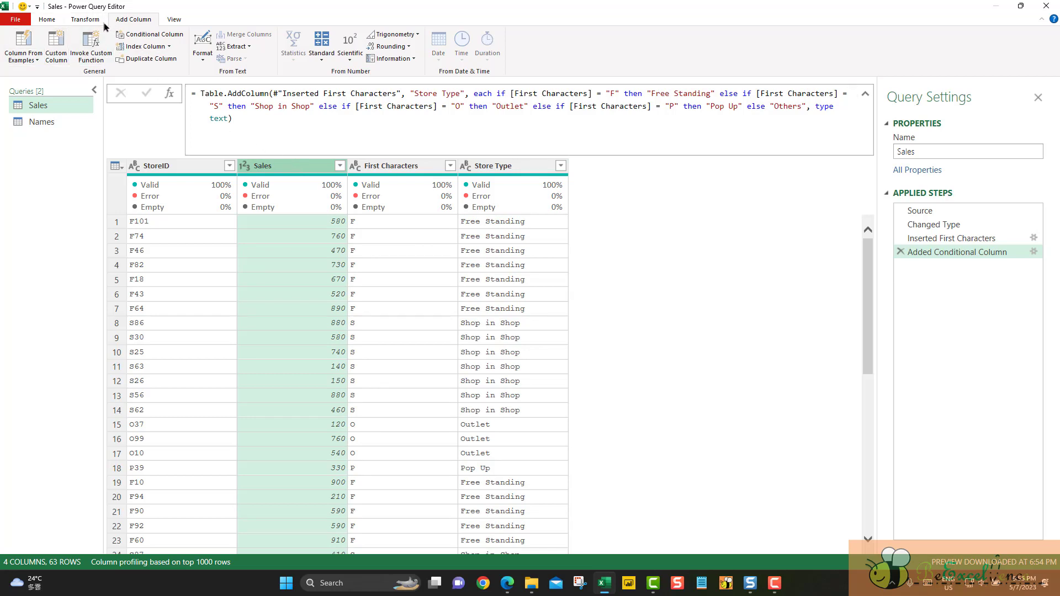
pyautogui.click(35, 65)
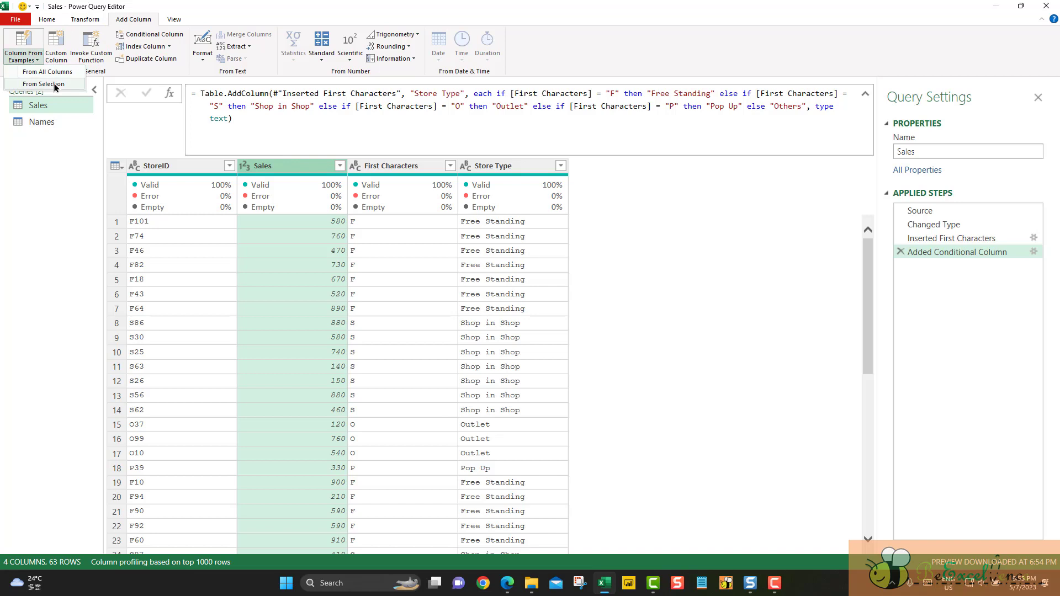
pyautogui.click(54, 87)
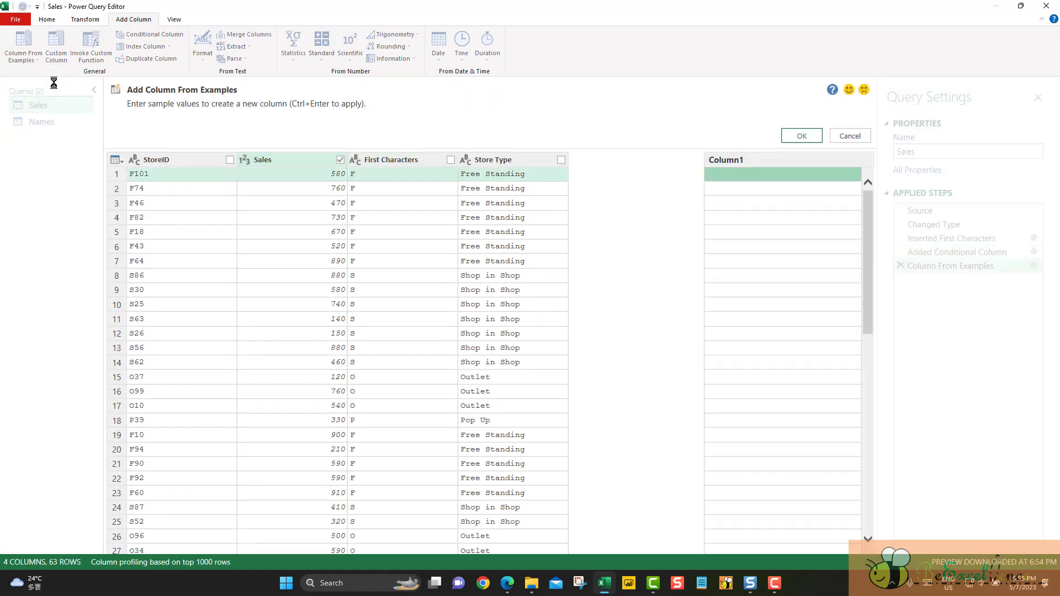
pyautogui.click(776, 161)
pyautogui.doubleClick(775, 161)
pyautogui.write('Store Grade')
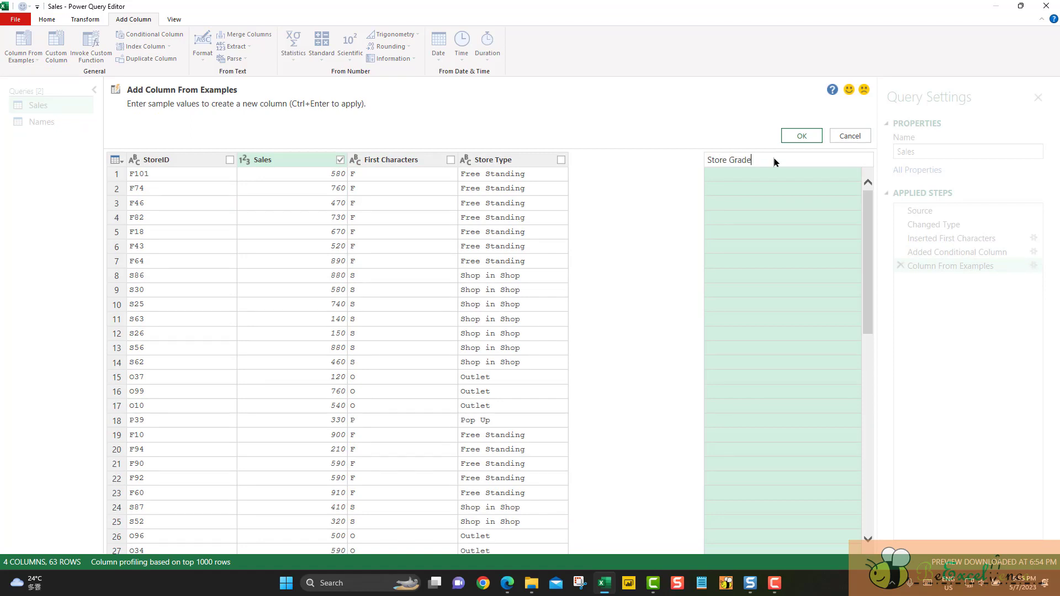
pyautogui.press('Return')
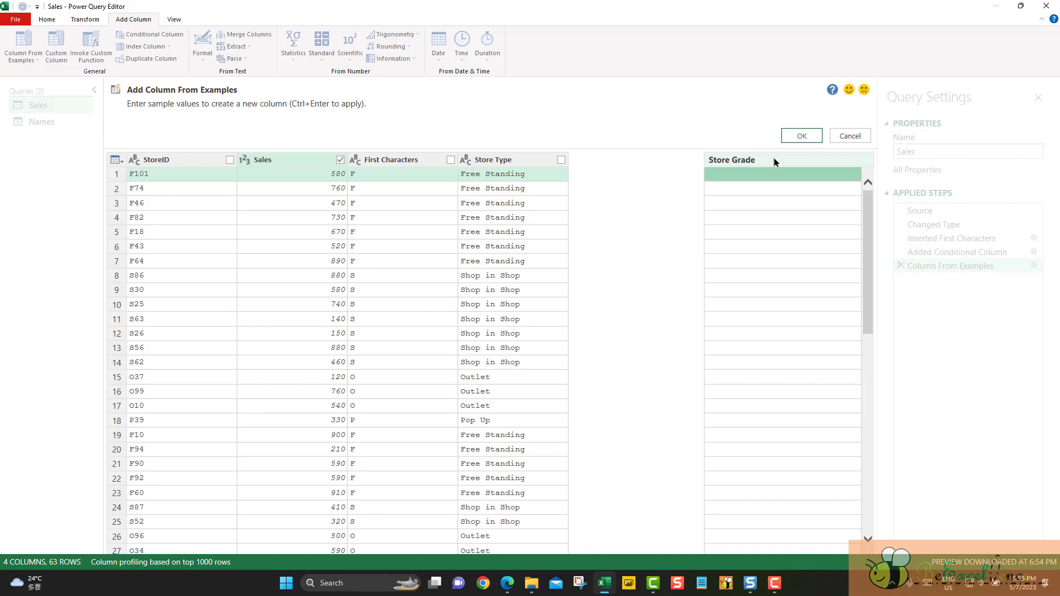
pyautogui.press('Down')
pyautogui.press('Down')
pyautogui.press('Down')
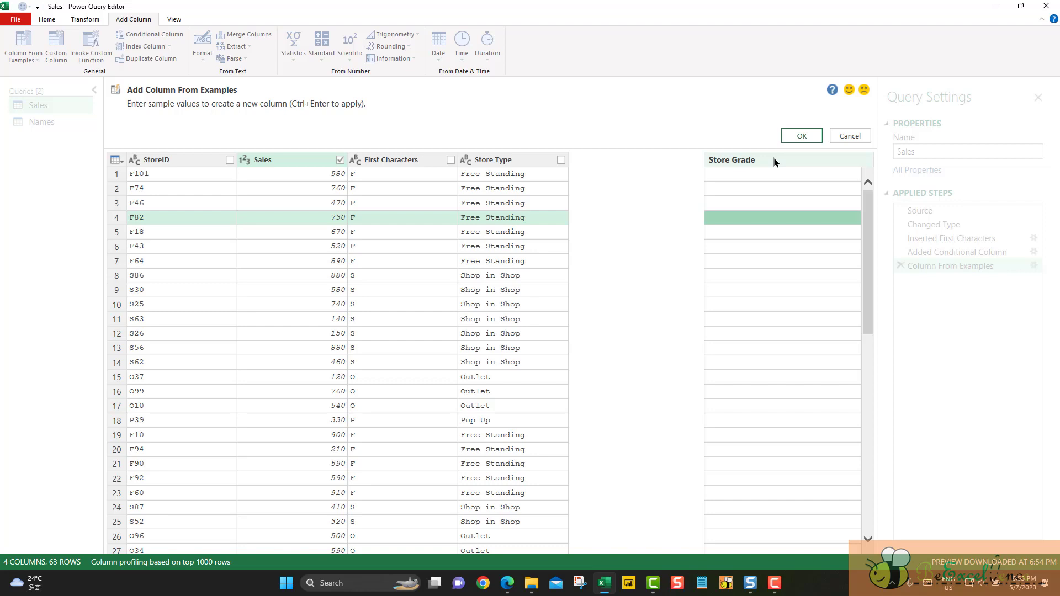
# Enter Store Grade examples: A for the Sales 730 row and B for the Sales 300 row.
pyautogui.write('A')
pyautogui.press('Return')
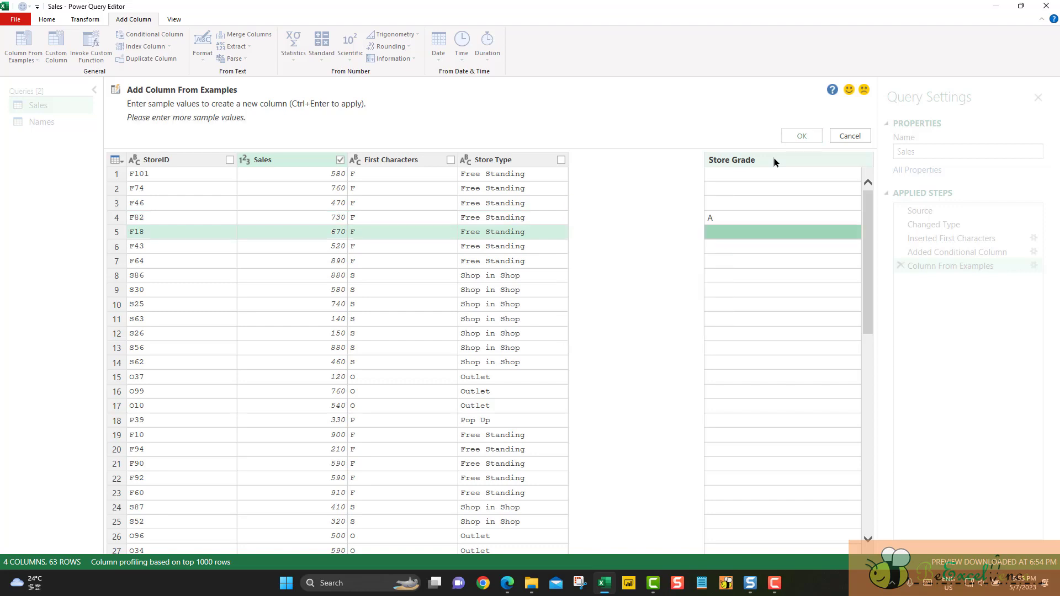
pyautogui.press('Down')
pyautogui.press('Down')
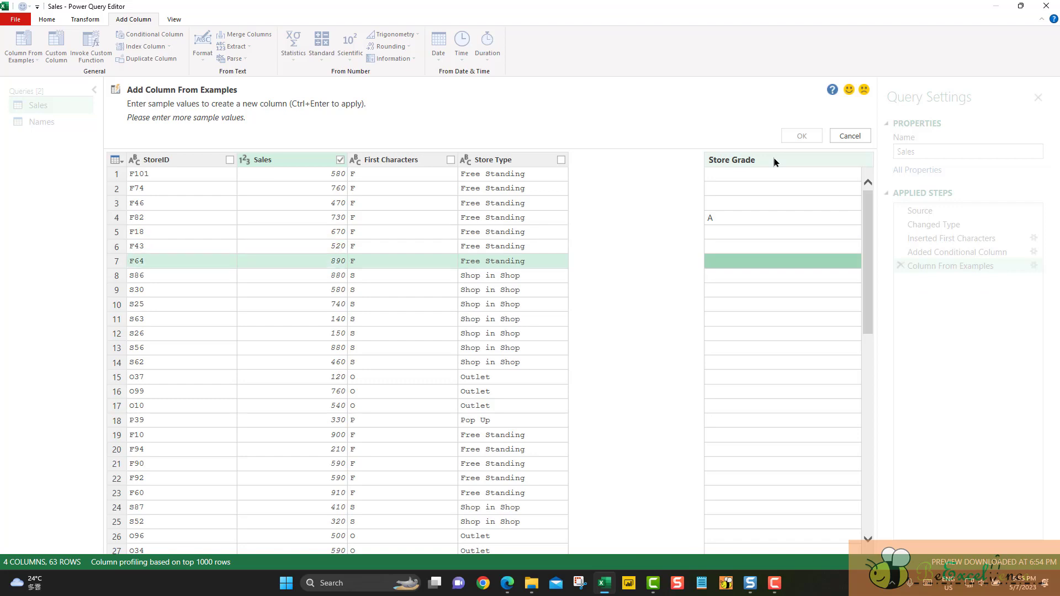
pyautogui.press('Down')
pyautogui.press('Down')
pyautogui.press('Down')
pyautogui.press('Down')
pyautogui.press('Down')
pyautogui.press('Down')
pyautogui.press('Down')
pyautogui.press('Down')
pyautogui.press('Down')
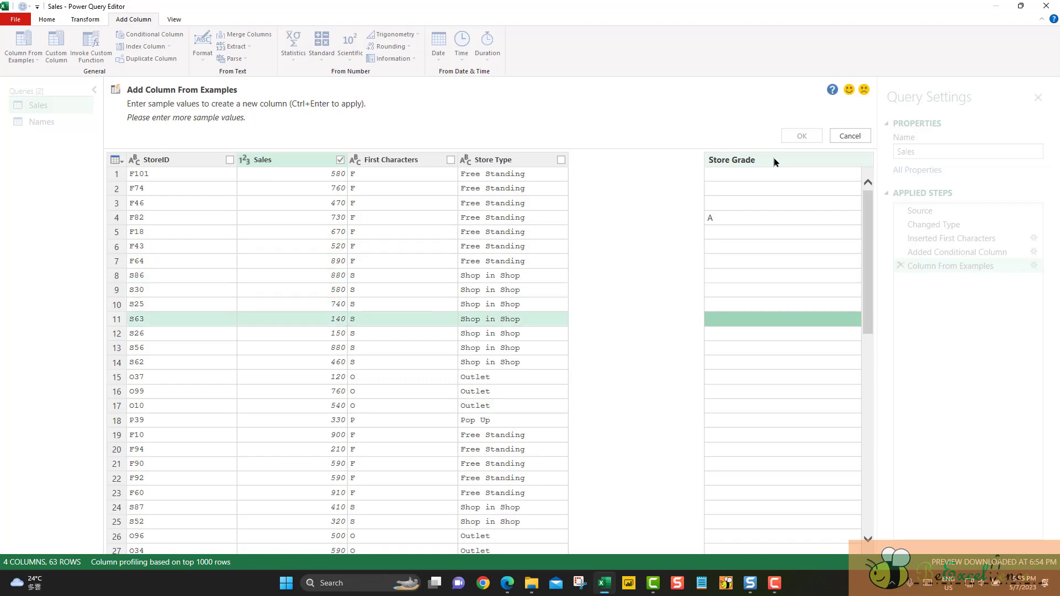
pyautogui.press('Down')
pyautogui.press('Down')
pyautogui.press('Down')
pyautogui.press('Down')
pyautogui.press('Down')
pyautogui.press('Down')
pyautogui.press('Down')
pyautogui.press('Down')
pyautogui.press('Down')
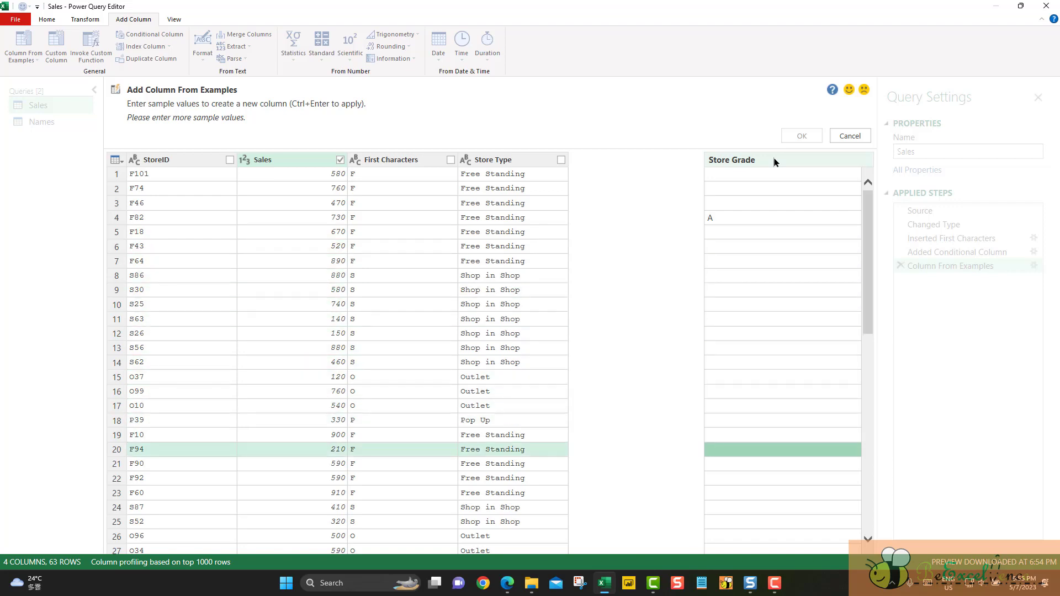
pyautogui.press('Down')
pyautogui.press('Down')
pyautogui.press('Down')
pyautogui.press('Down')
pyautogui.press('Down')
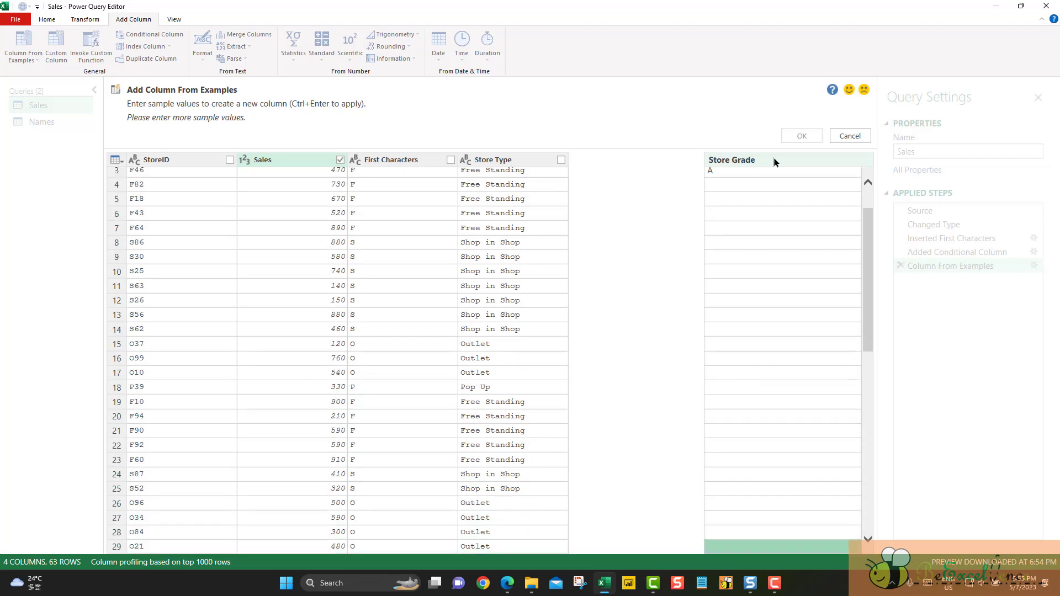
pyautogui.press('Up')
pyautogui.press('Up')
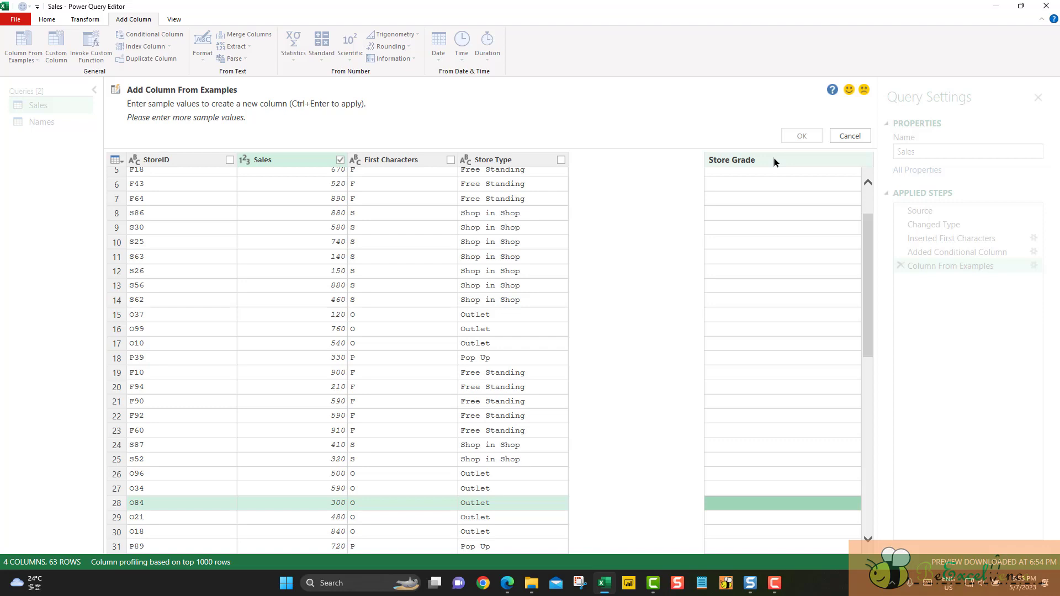
pyautogui.write('B')
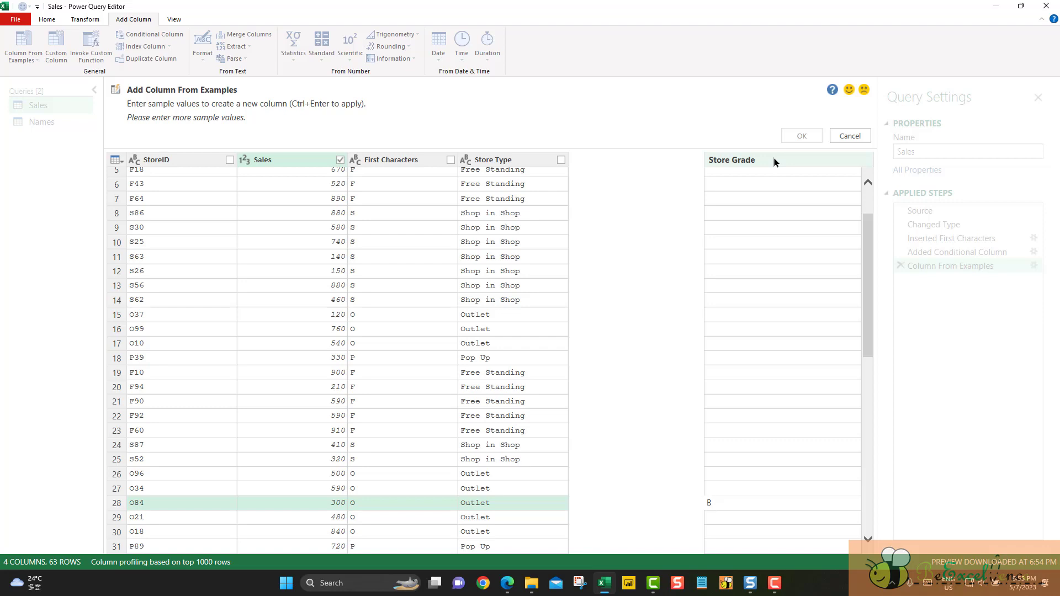
pyautogui.press('Return')
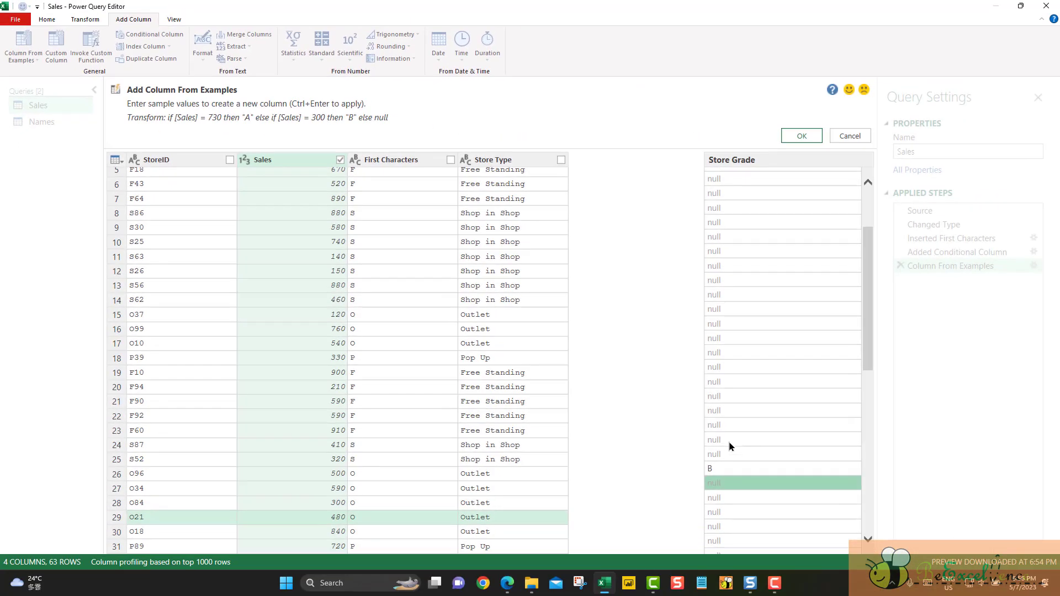
# Add grade examples for the Sales 210 and 180 rows, then accept the Store Grade column.
pyautogui.scroll(-2, 729, 445)
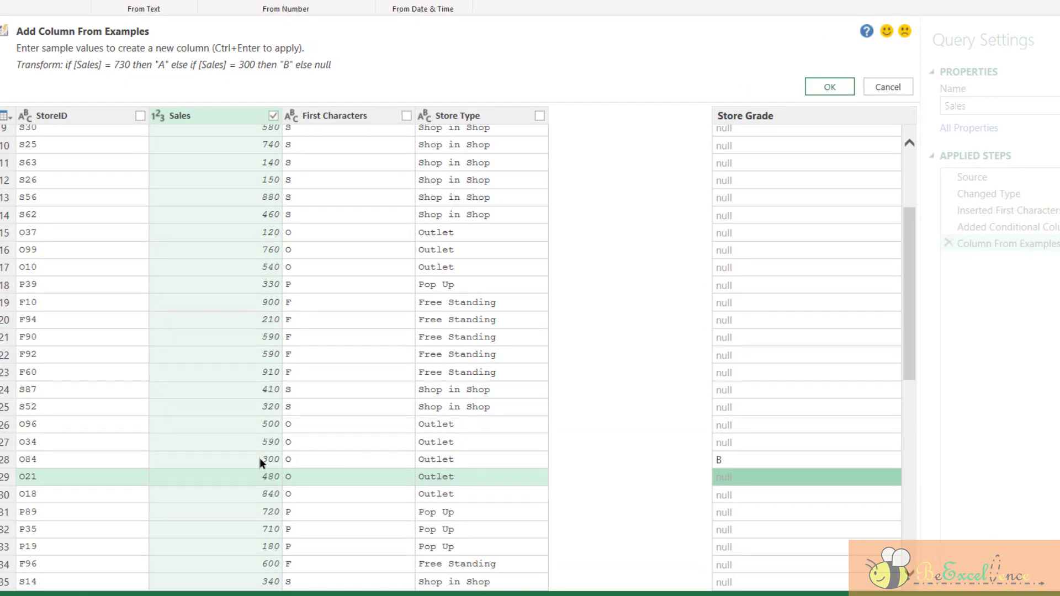
pyautogui.click(269, 323)
pyautogui.click(741, 324)
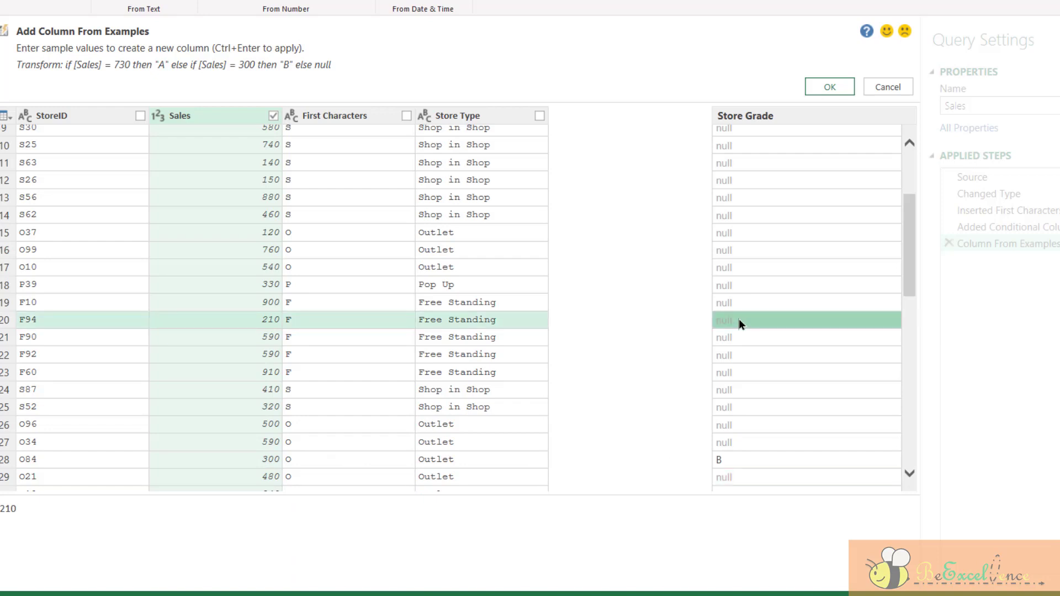
pyautogui.write('A')
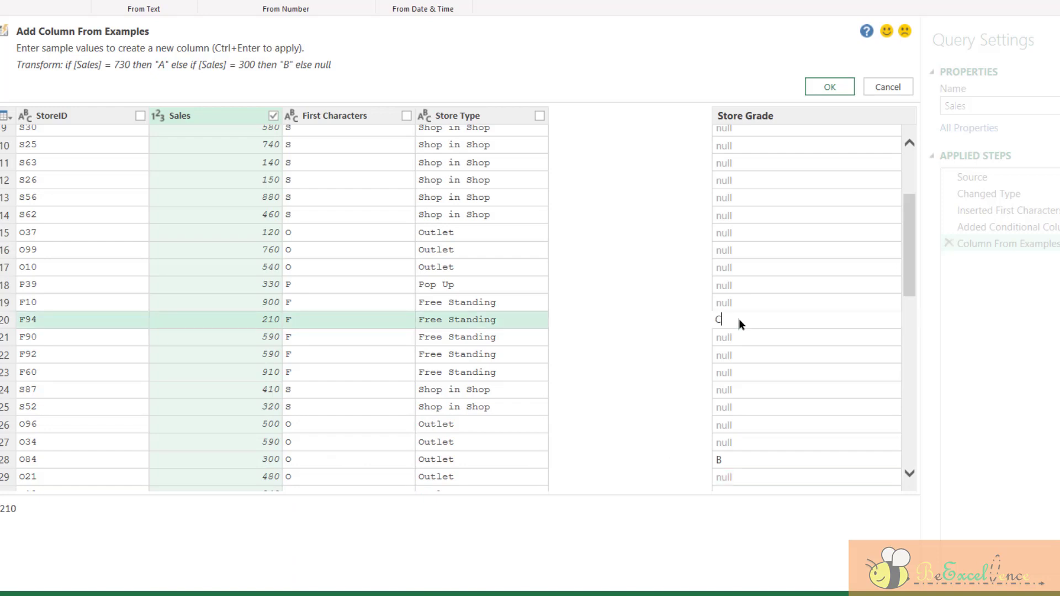
pyautogui.press('Return')
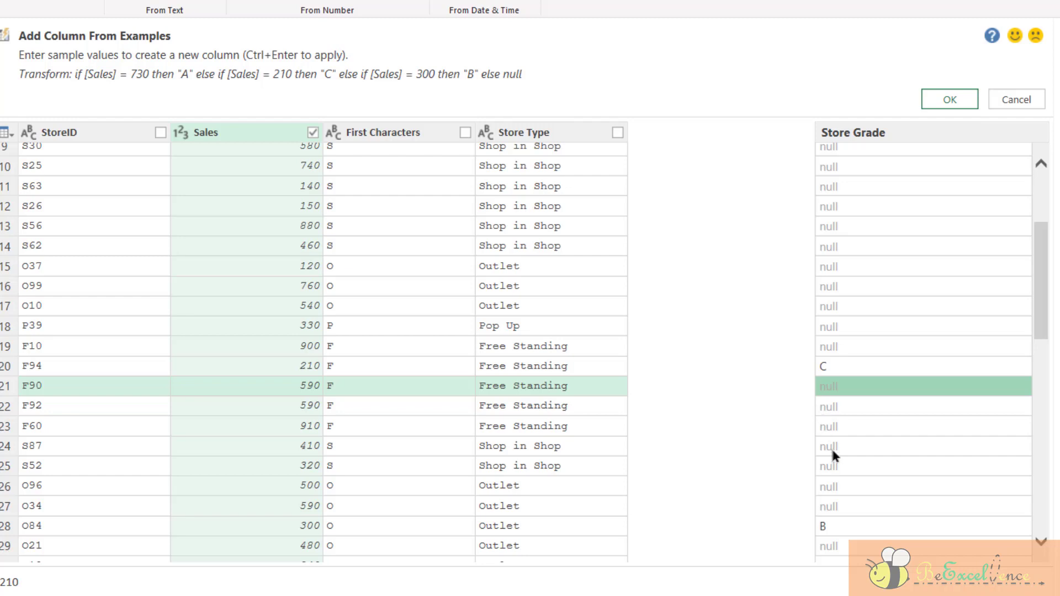
pyautogui.scroll(-4, 840, 474)
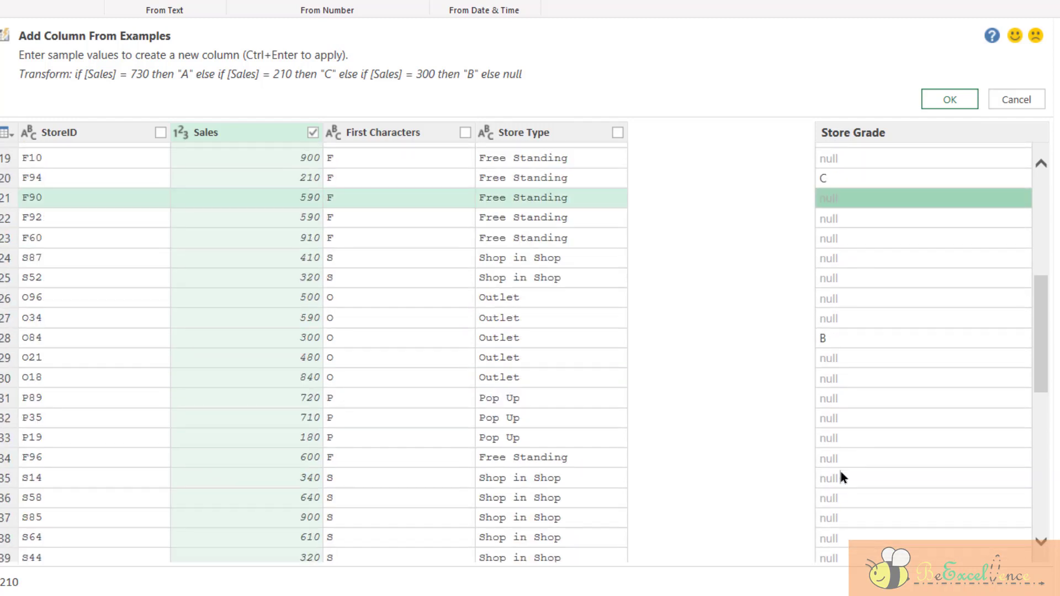
pyautogui.click(871, 439)
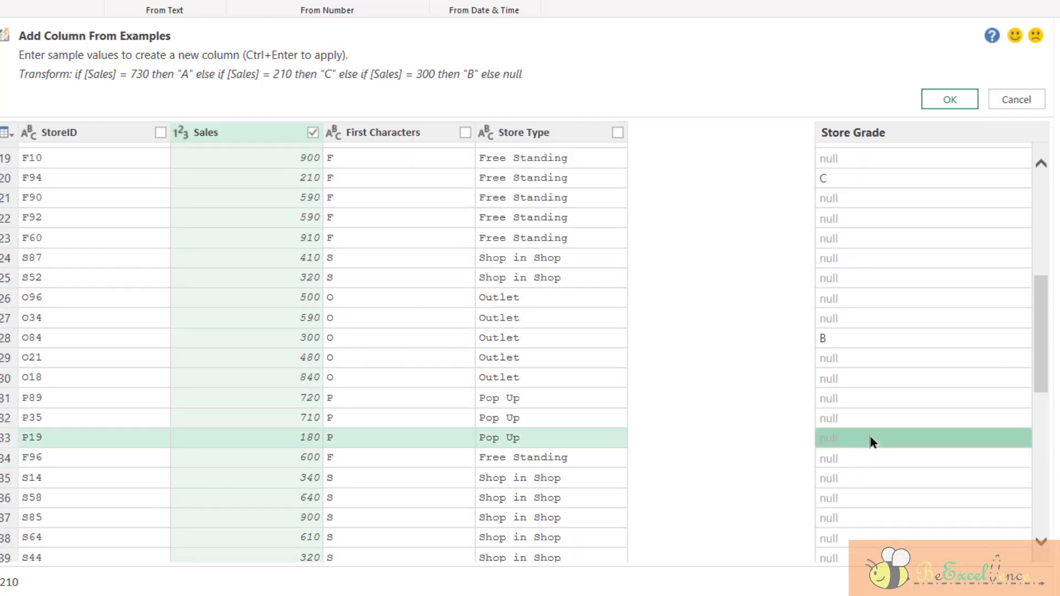
pyautogui.write('C')
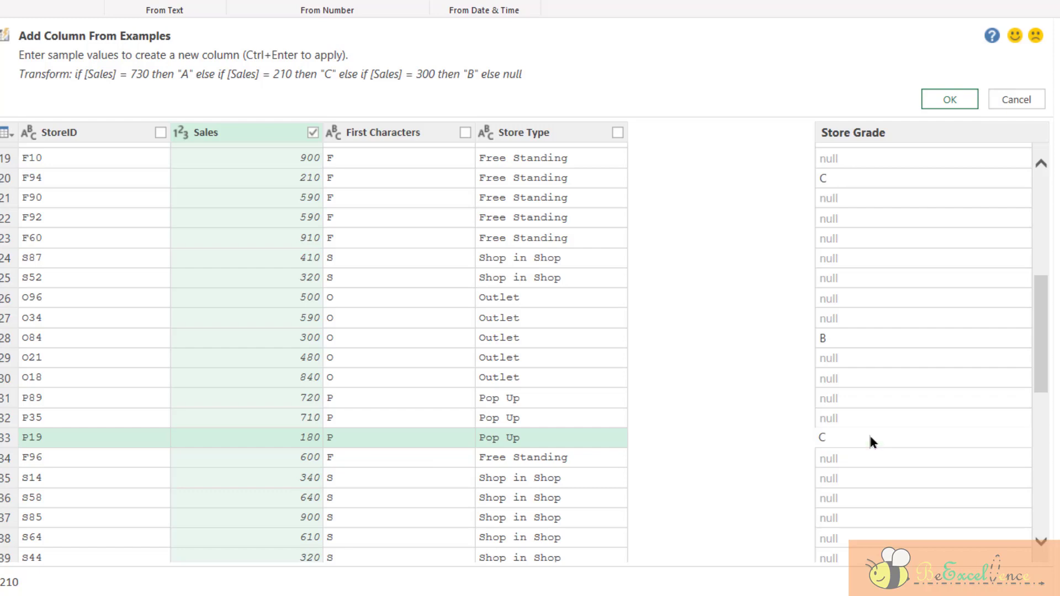
pyautogui.press('Return')
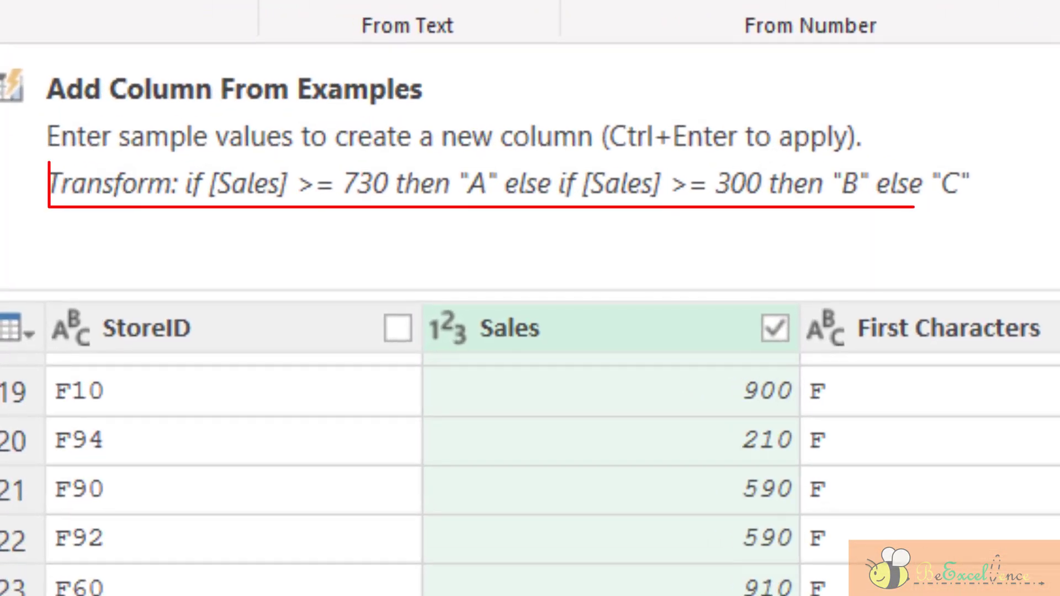
pyautogui.scroll(6, 530, 475)
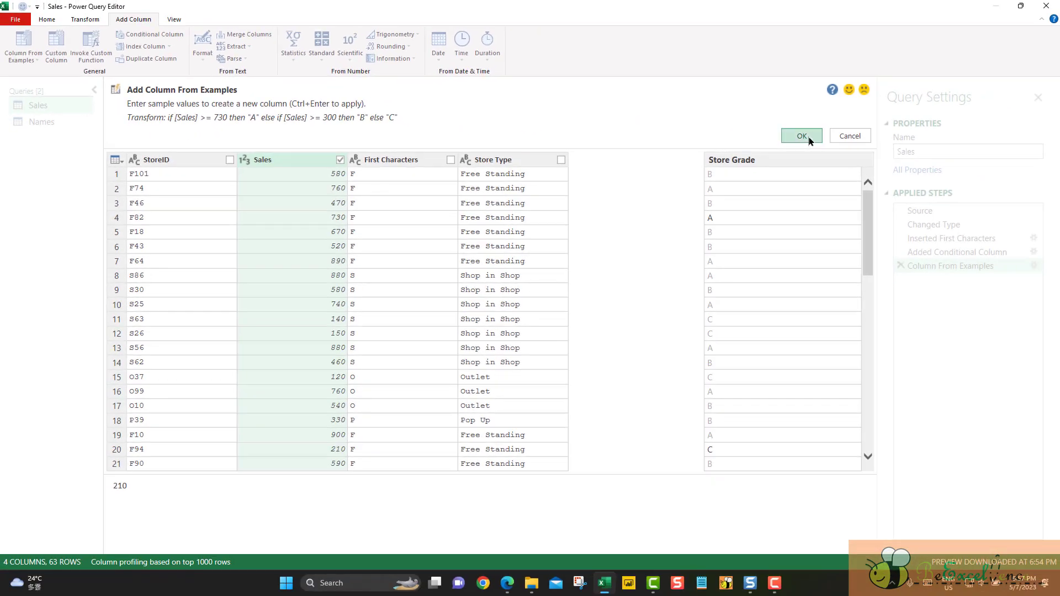
pyautogui.click(802, 136)
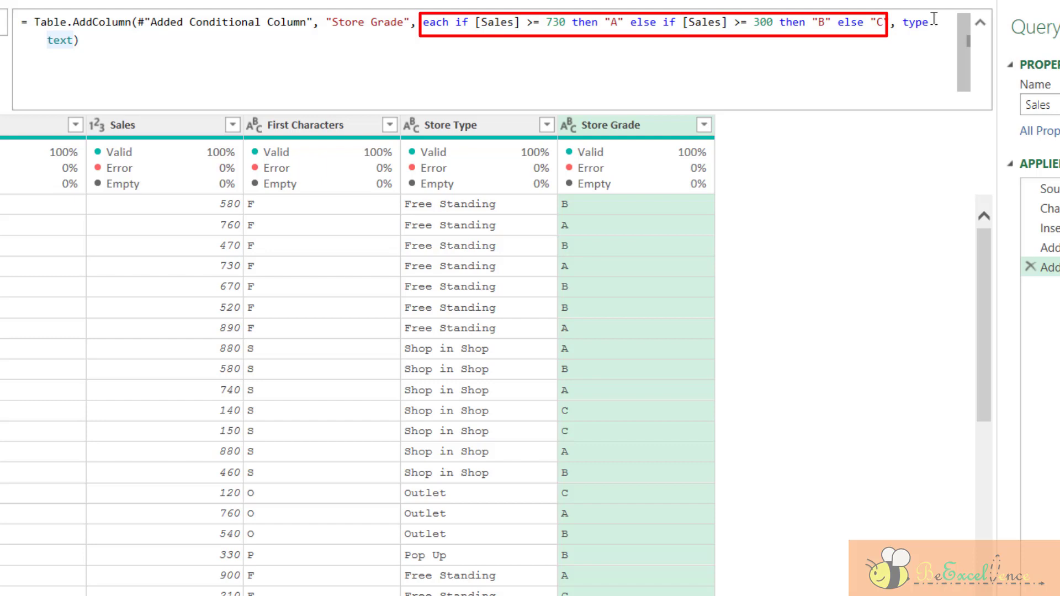
# Change the grade A threshold in the Table.AddColumn formula from 730 to 700.
pyautogui.click(553, 21)
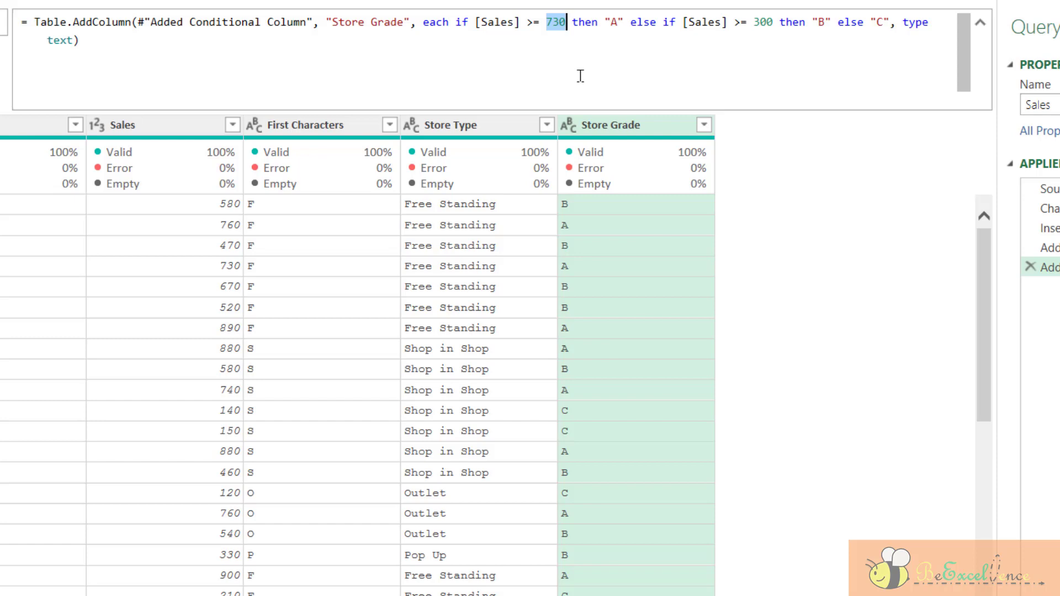
pyautogui.write('700')
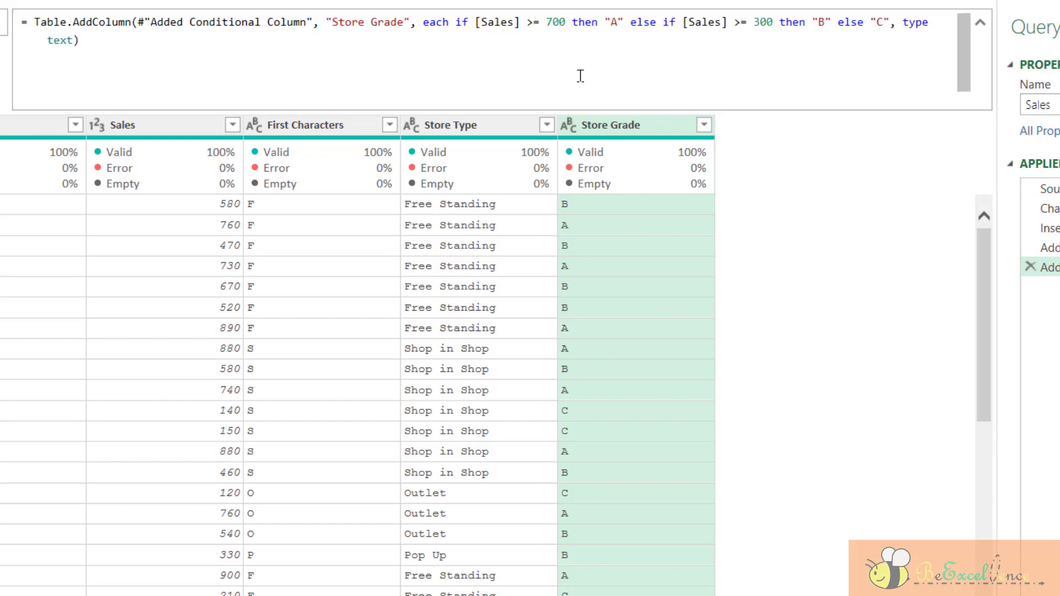